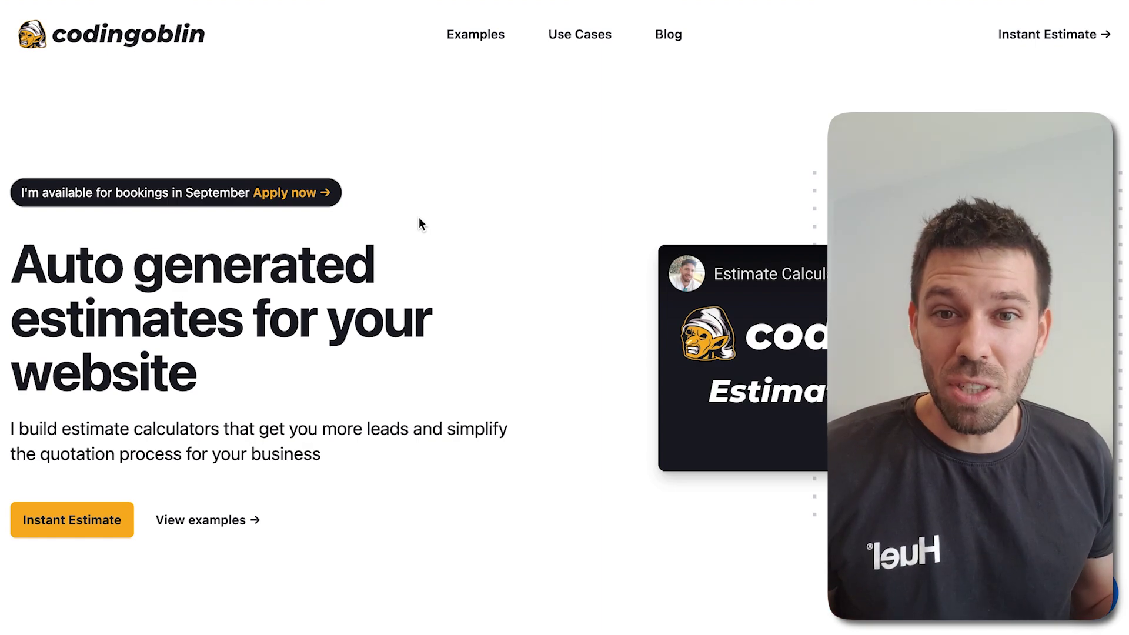
- Switch desktops from the codingoblin site to the blank Canva logo design
key("ctrl+Right")
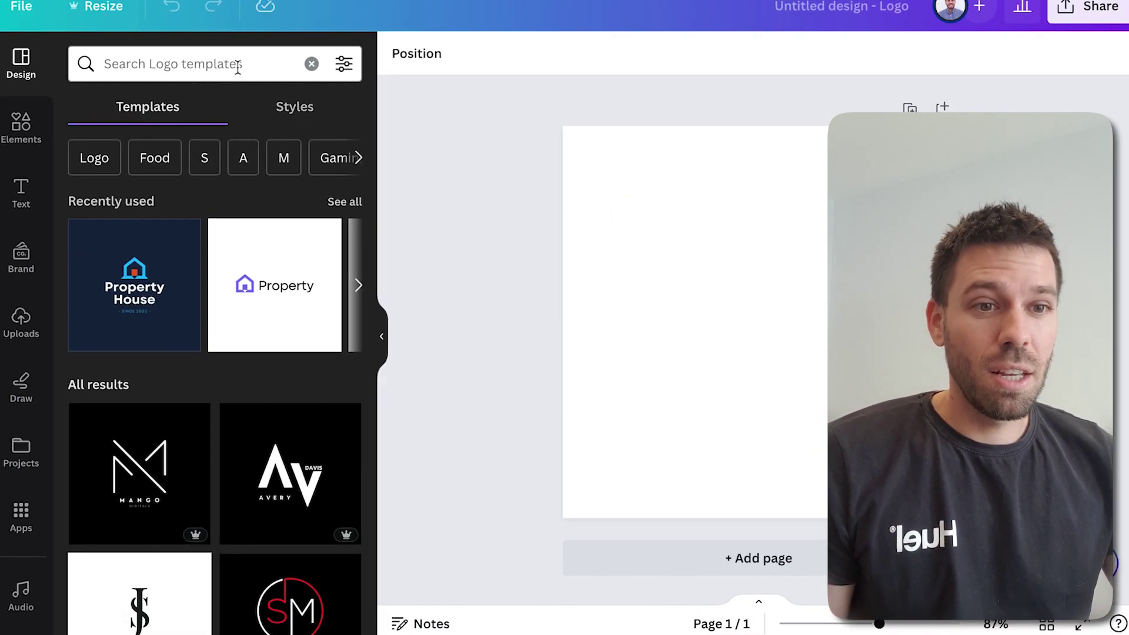
- Search logo templates for 'goblin' and apply the red Modern E-Sports Goblin Logo template
left_click(238, 68)
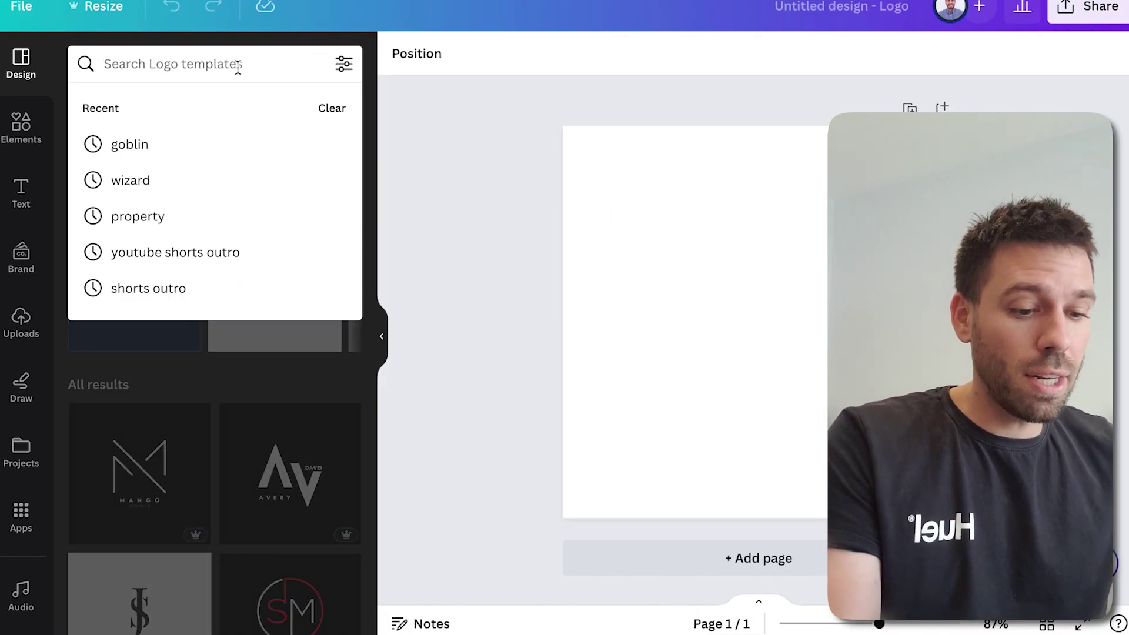
type("goblin")
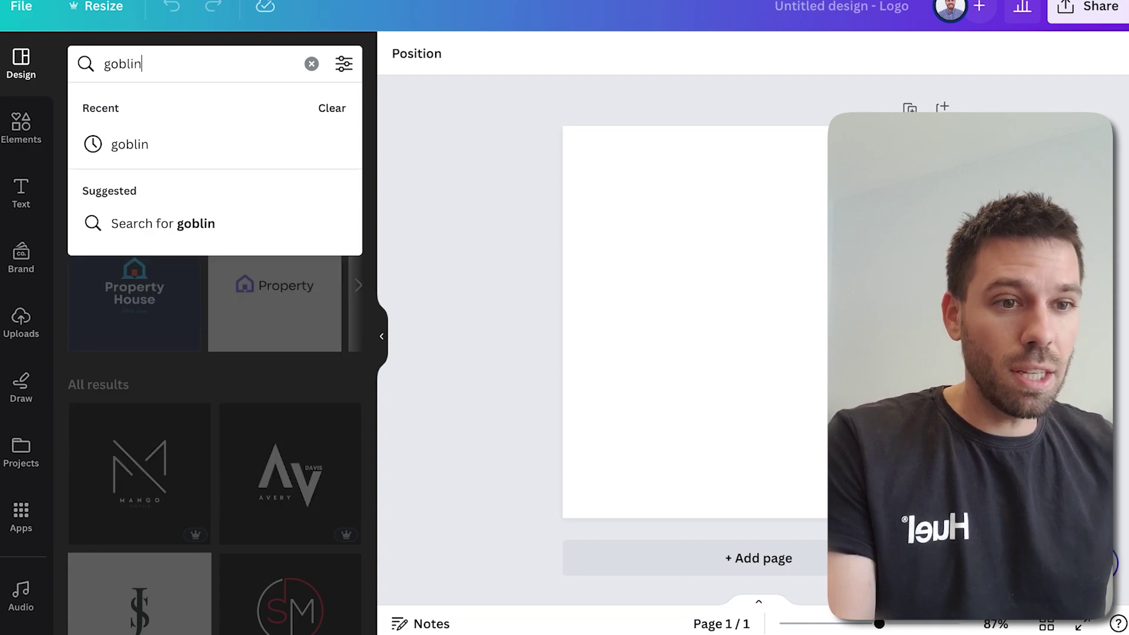
key("Return")
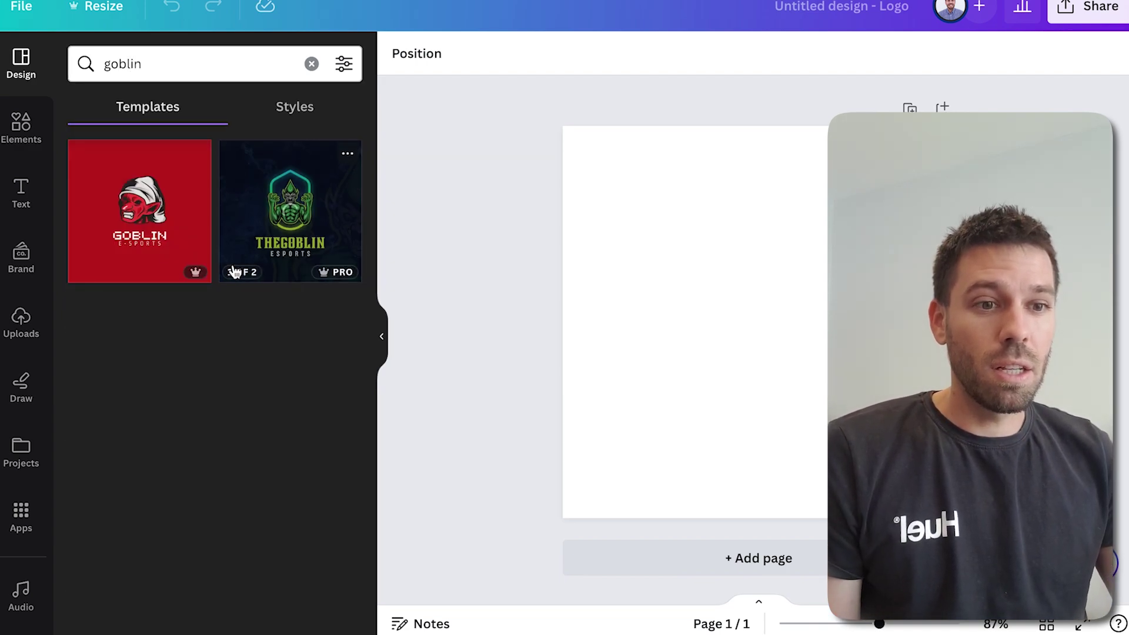
left_click(129, 210)
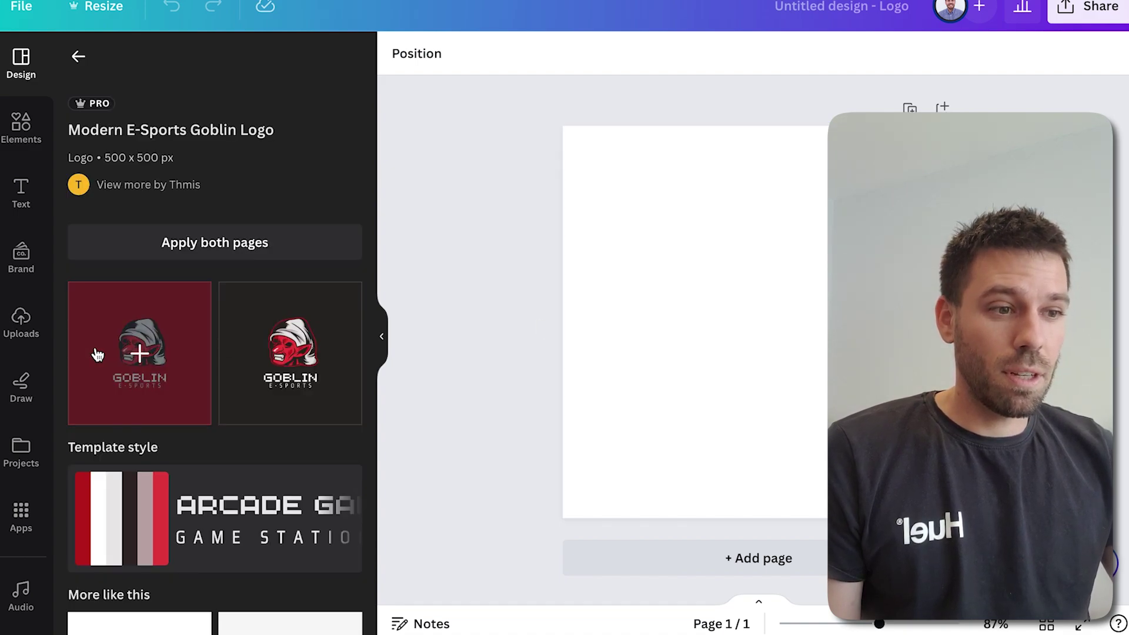
left_click(97, 353)
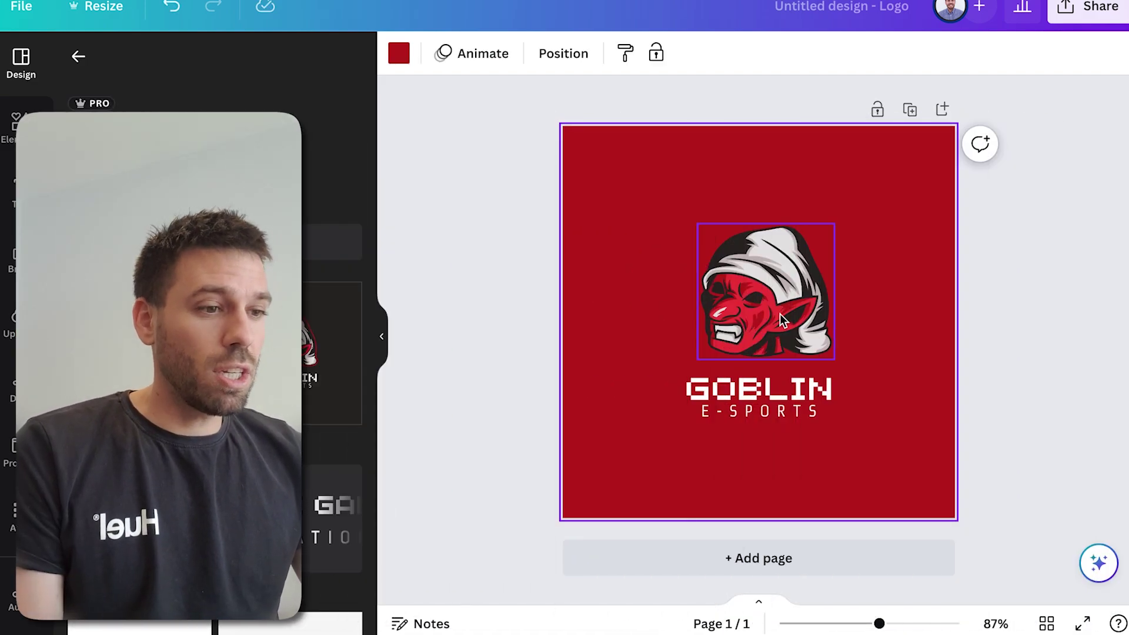
- Move the goblin head left, place the headline beside it and retype it as 'CODING OBLI'
left_click_drag(780, 314, 670, 327)
left_click_drag(767, 389, 790, 280)
double_click(790, 279)
type("CODING")
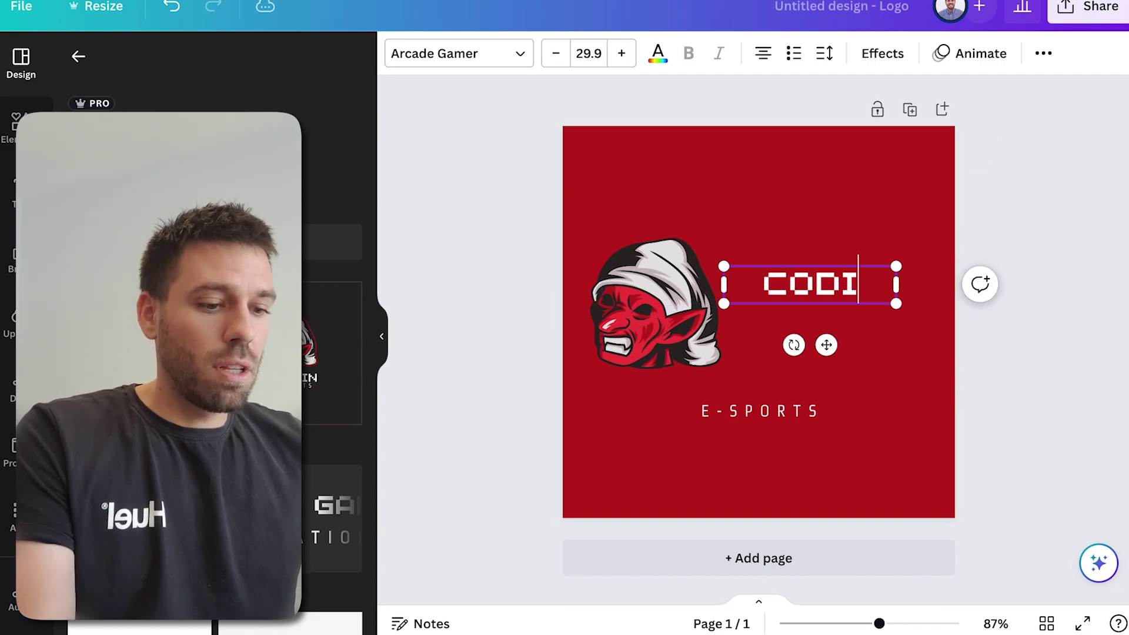
type(" OBLI")
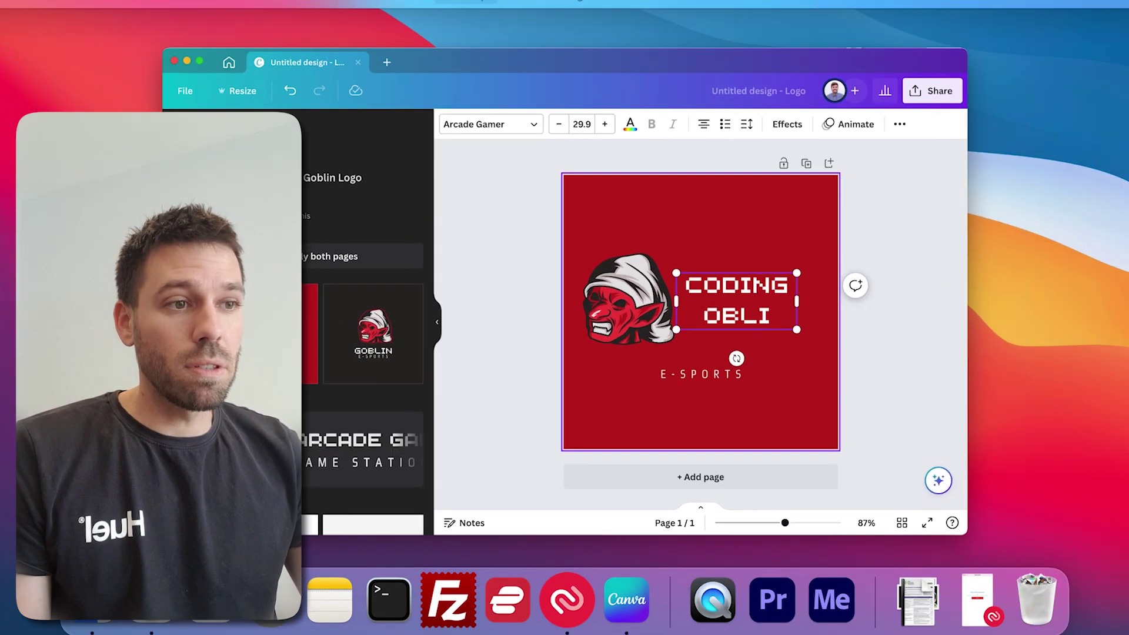
- Compare the logo against the codingoblin website, then select the goblin head image
key("ctrl+Right")
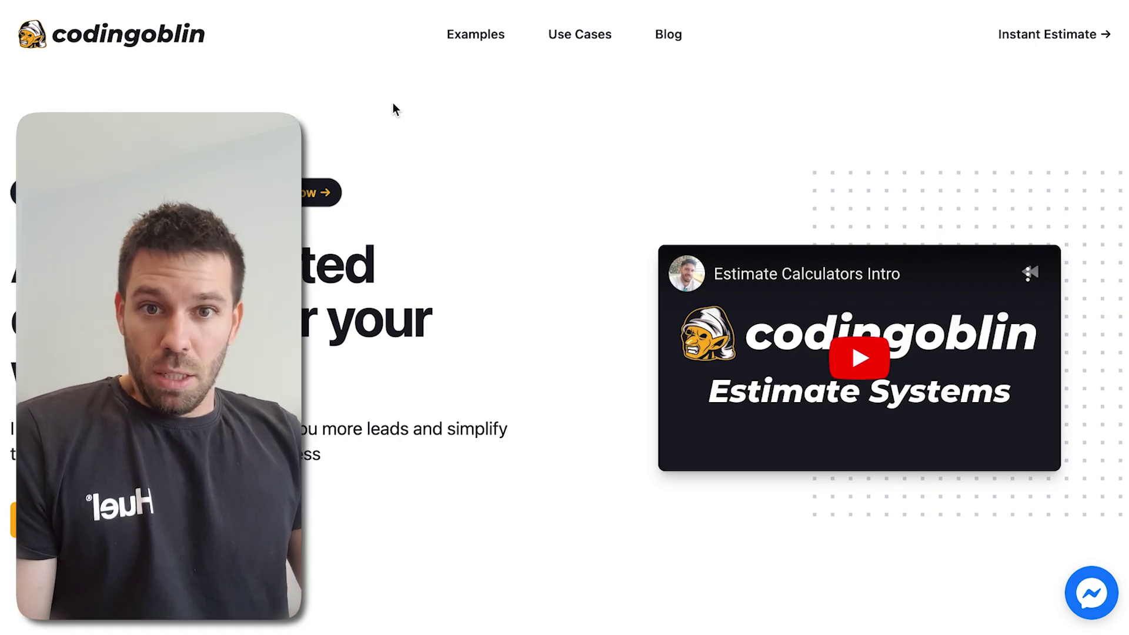
key("ctrl+Left")
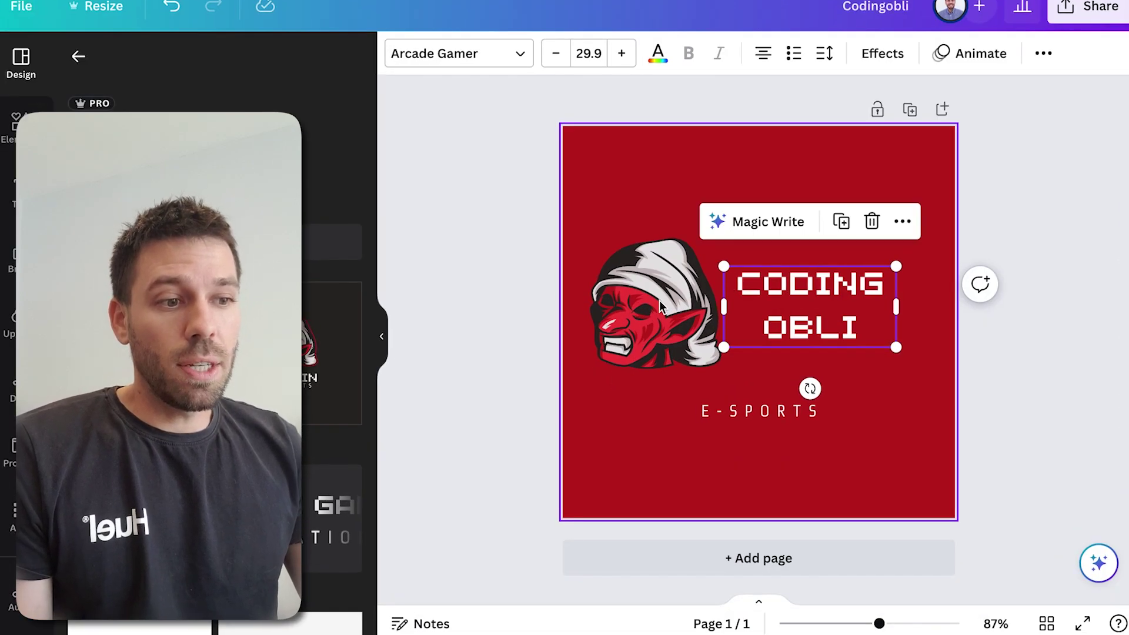
left_click(659, 301)
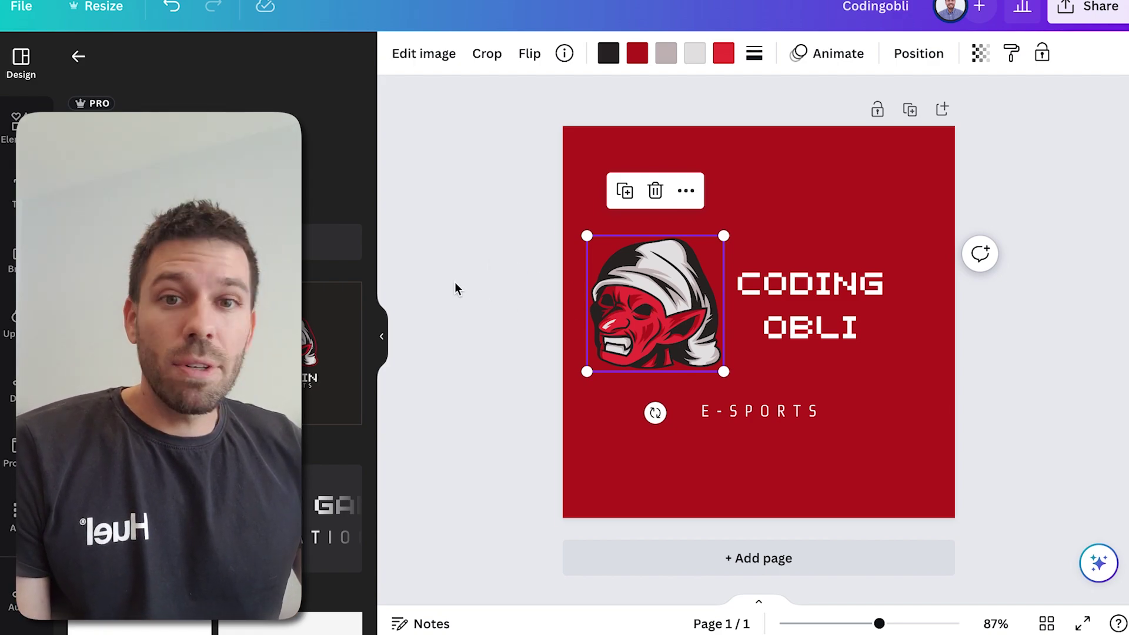
- Cycle the template style to a red-hooded dark goblin on near-black, then show the codingoblin site
scroll(329, 353, "down", 3)
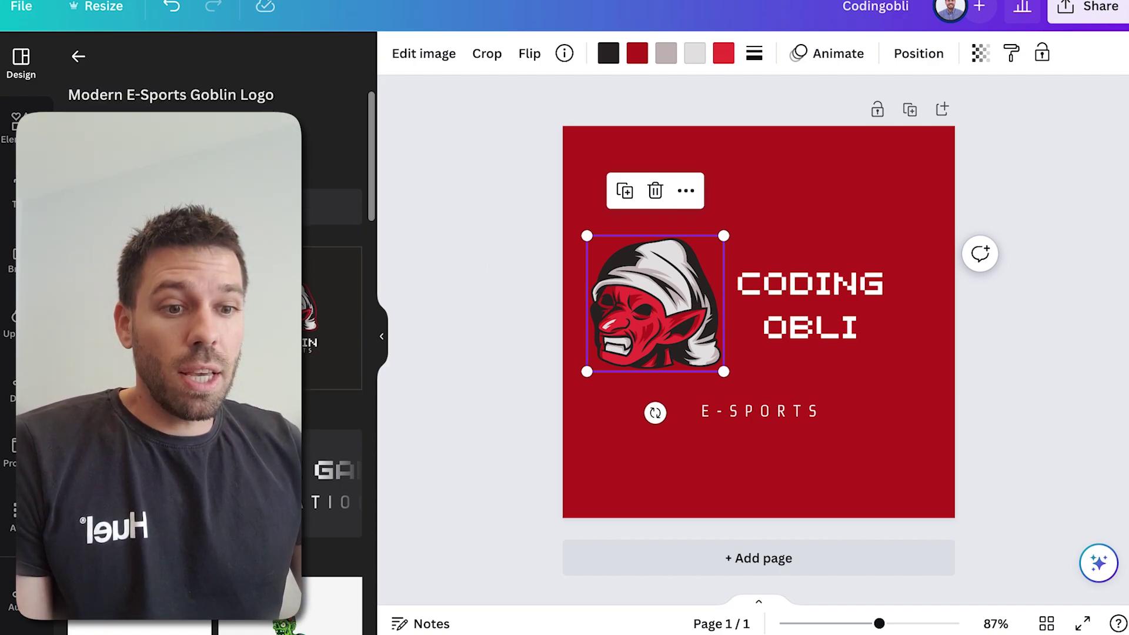
left_click(332, 420)
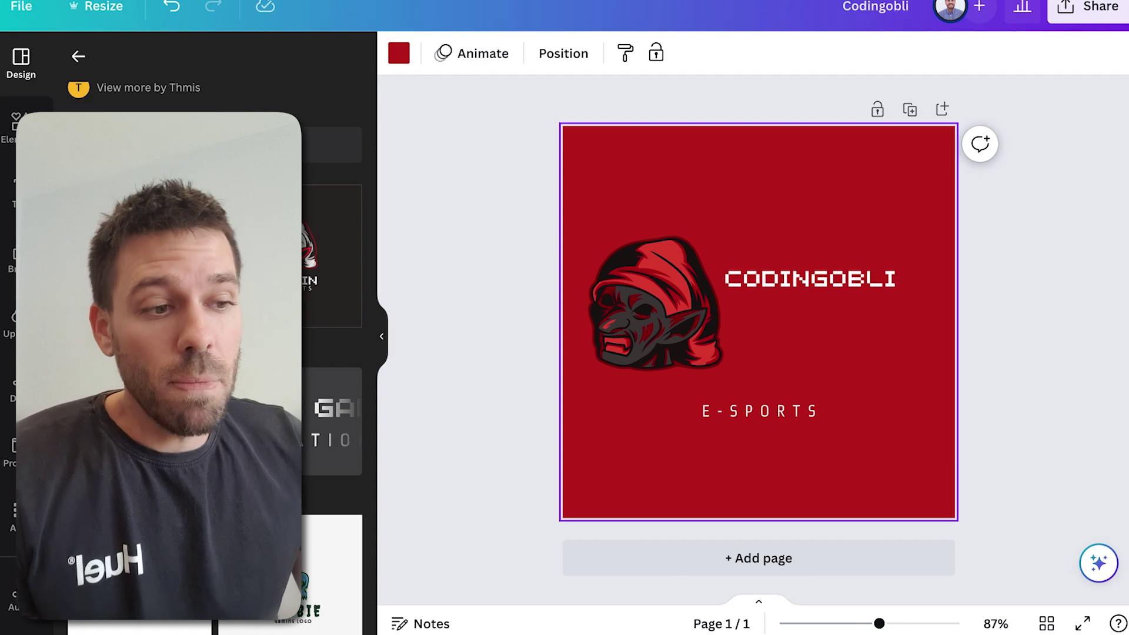
left_click(332, 420)
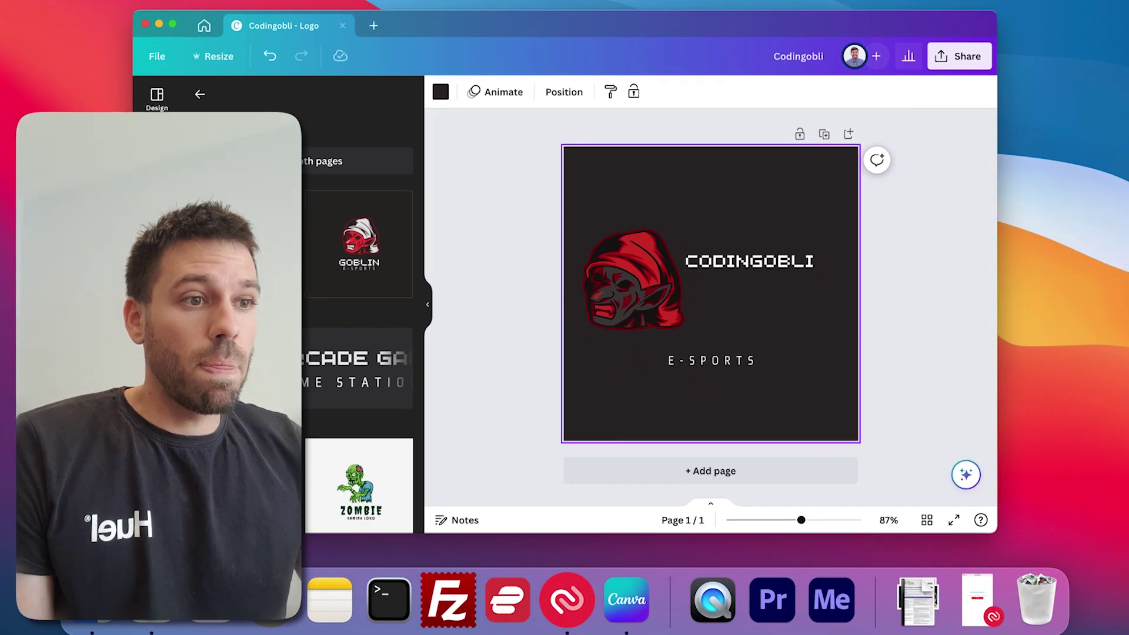
key("ctrl+Up")
left_click(592, 15)
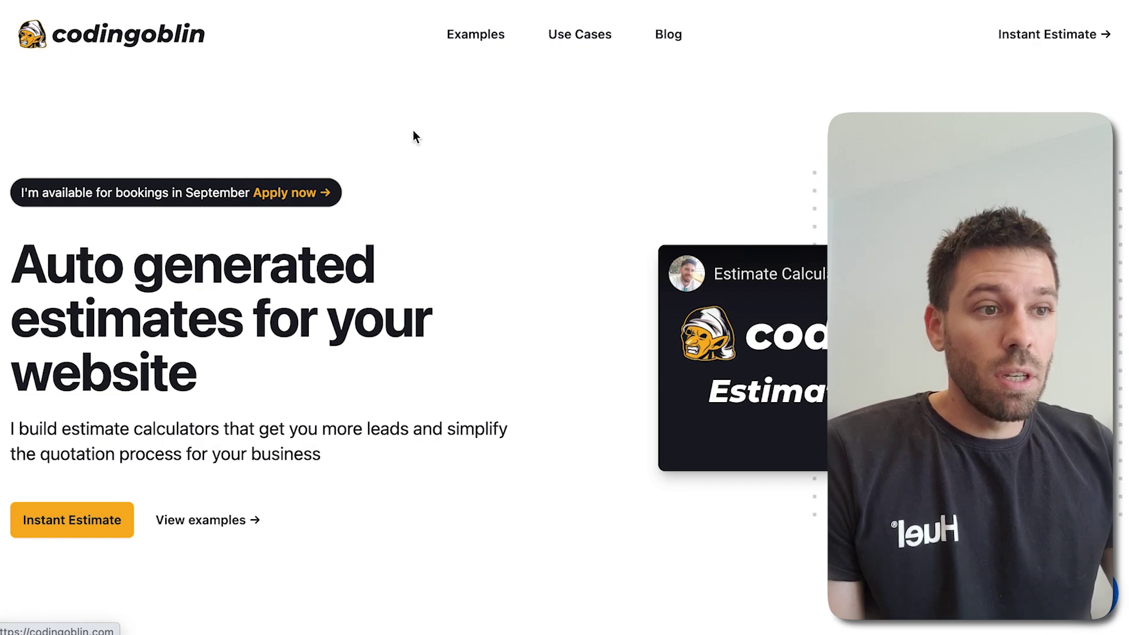
- Scroll the codingoblin.com page past the image gallery to the Popular Use Cases section
scroll(337, 129, "down", 10)
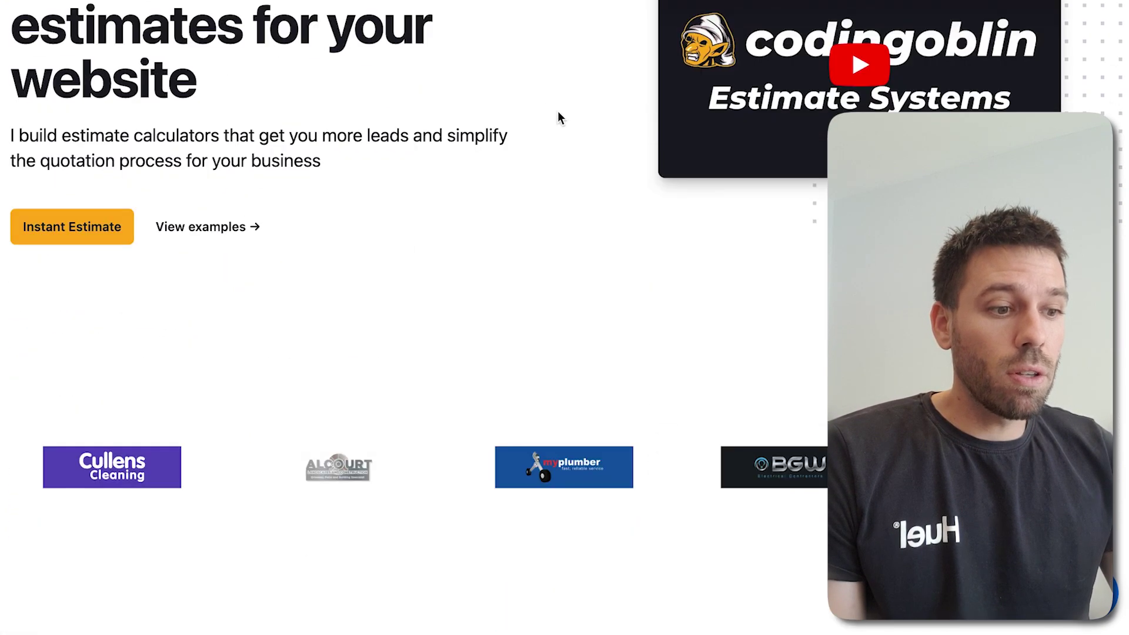
scroll(558, 118, "down", 10)
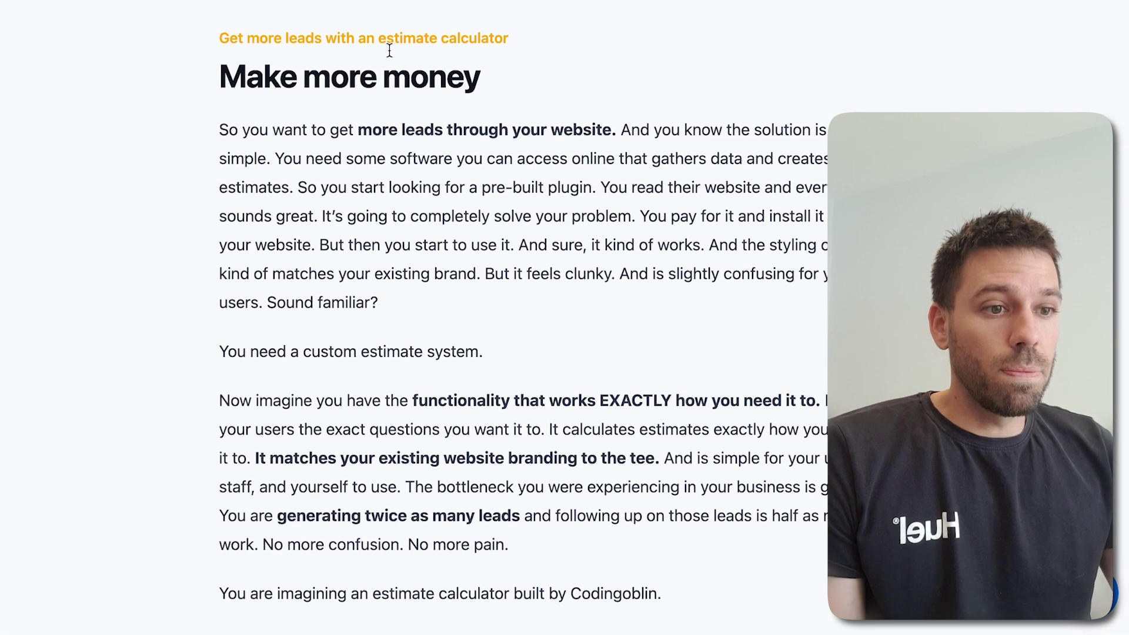
scroll(719, 140, "down", 5)
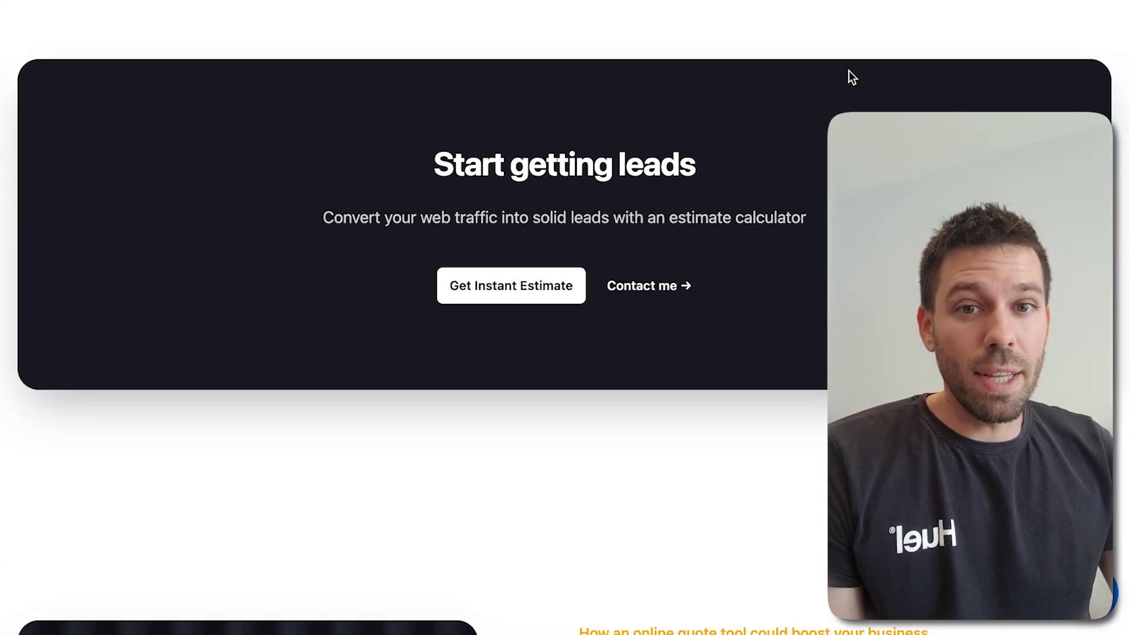
scroll(816, 247, "down", 2)
scroll(817, 245, "down", 10)
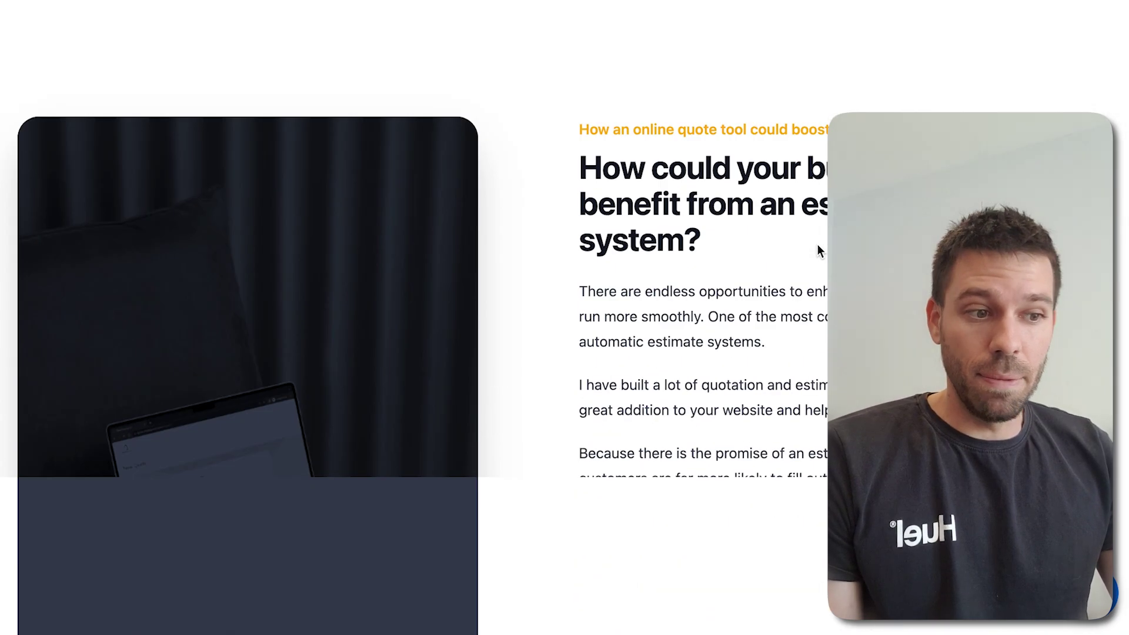
scroll(518, 274, "down", 1)
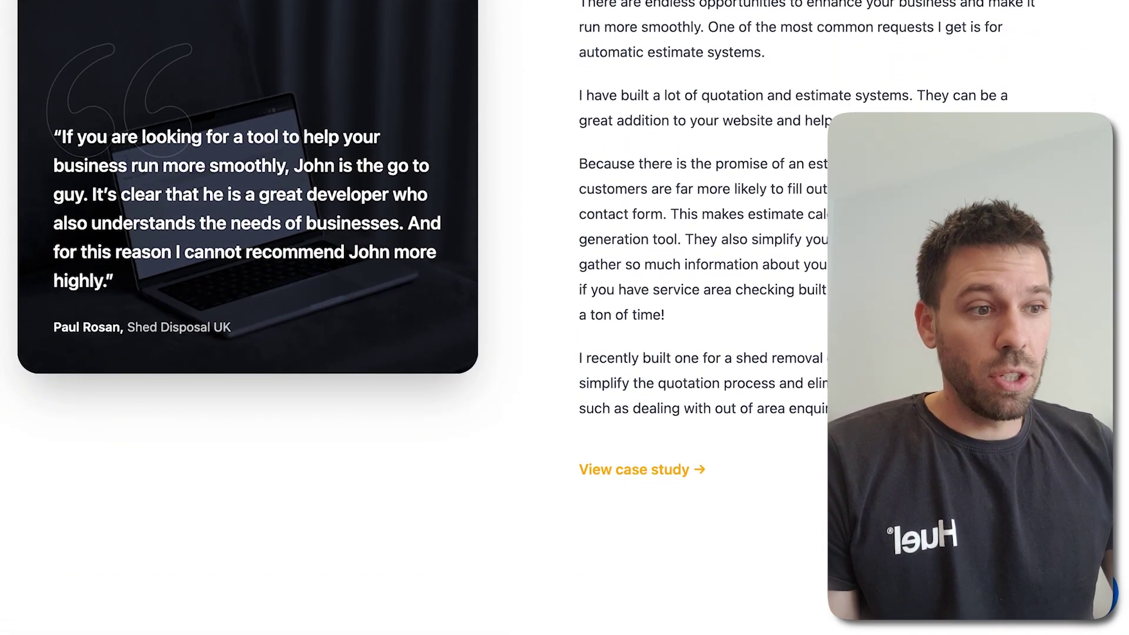
scroll(768, 171, "down", 12)
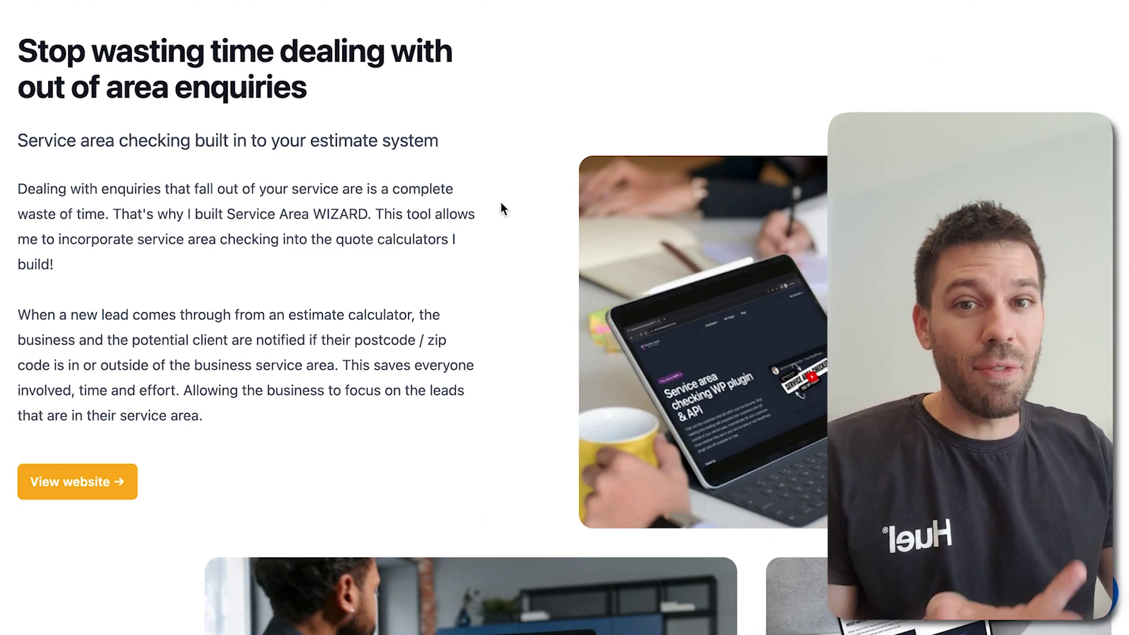
scroll(445, 172, "down", 7)
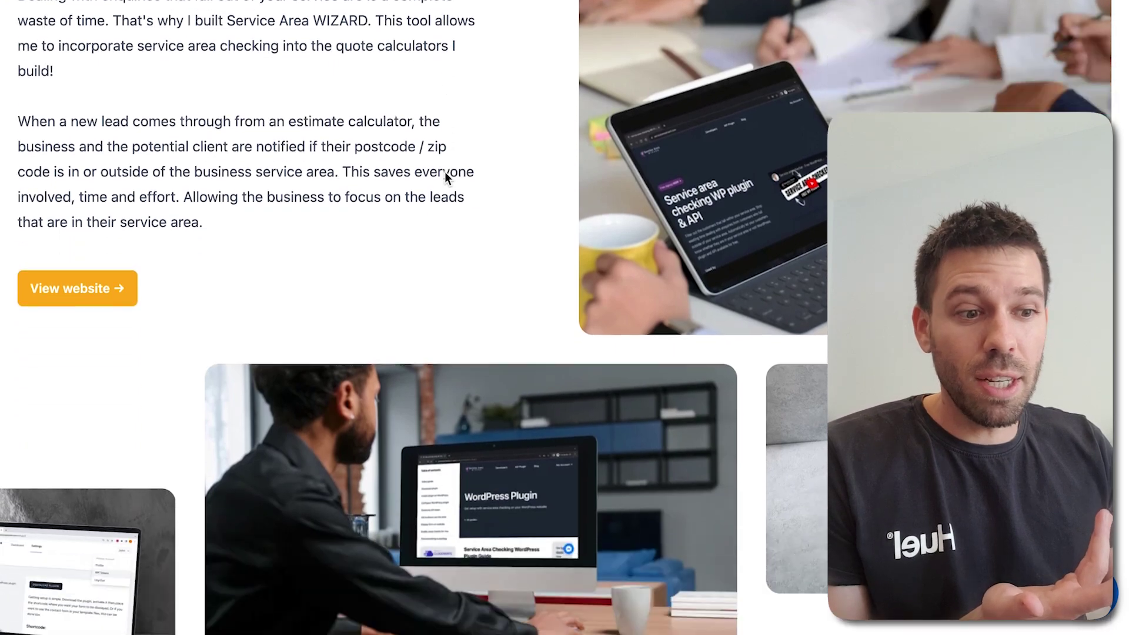
scroll(609, 127, "down", 5)
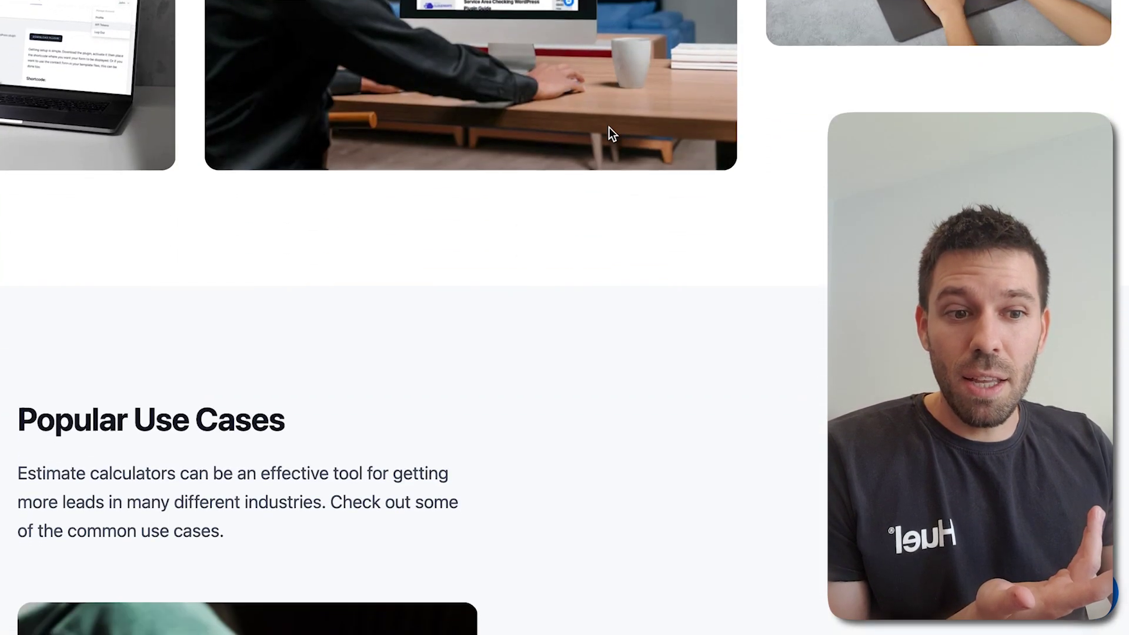
scroll(697, 315, "down", 5)
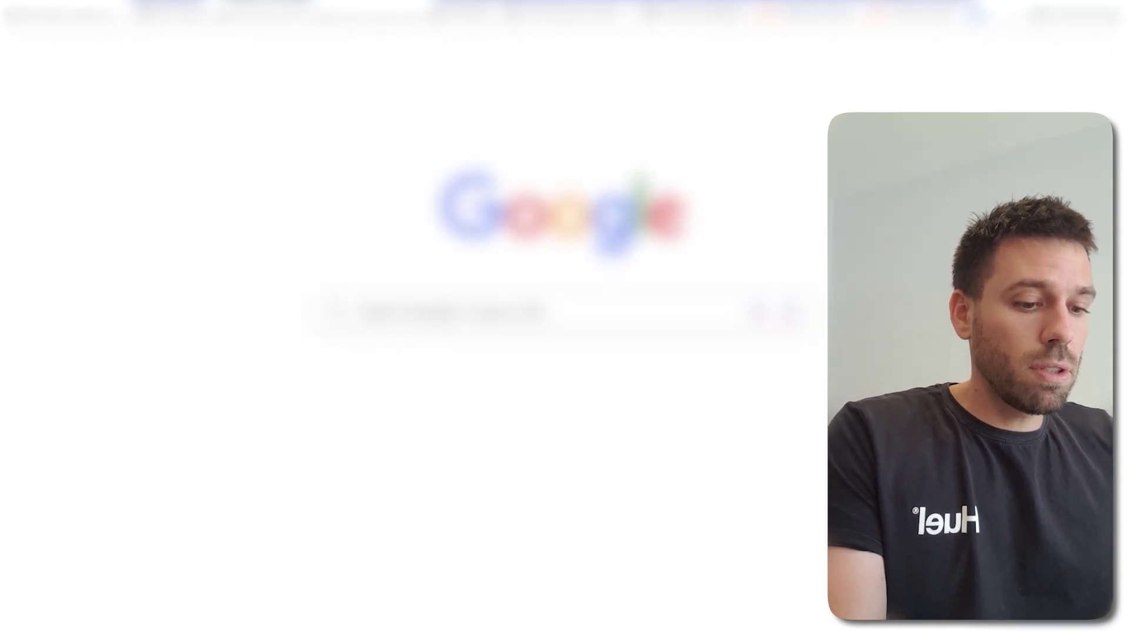
- Go to tailwindui.com and browse its Components catalogue
key("ctrl+l")
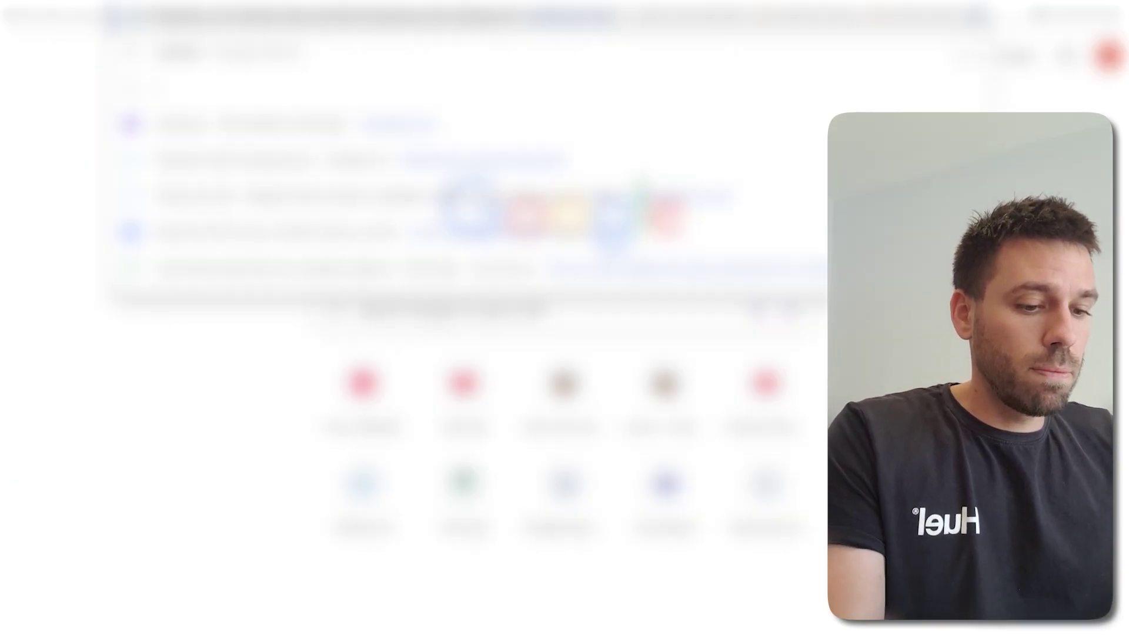
key("Escape")
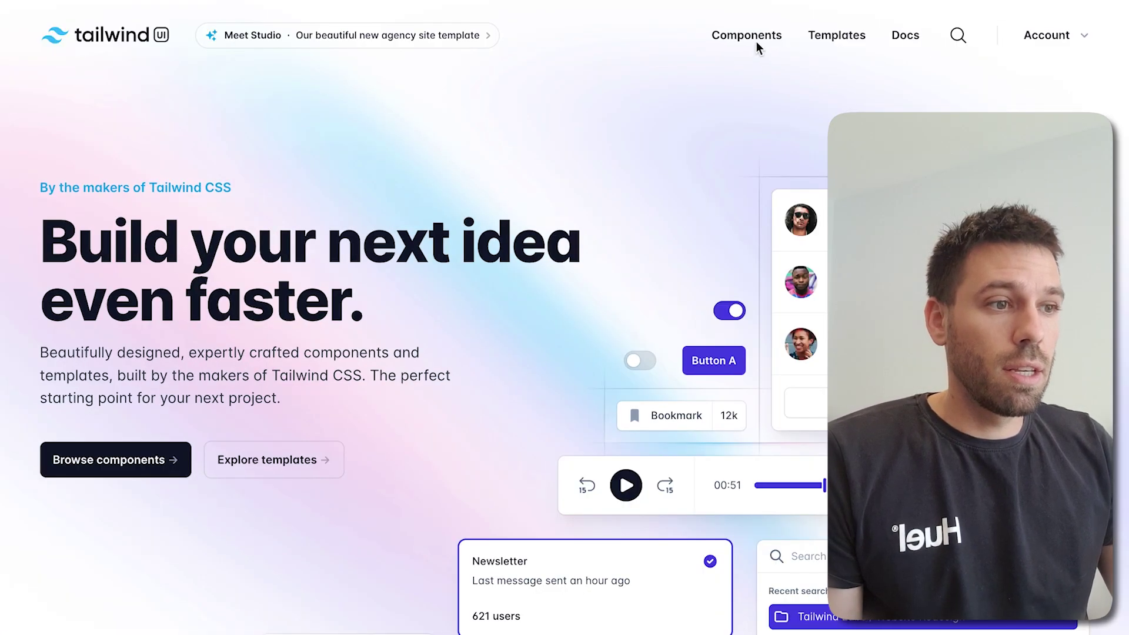
left_click(750, 35)
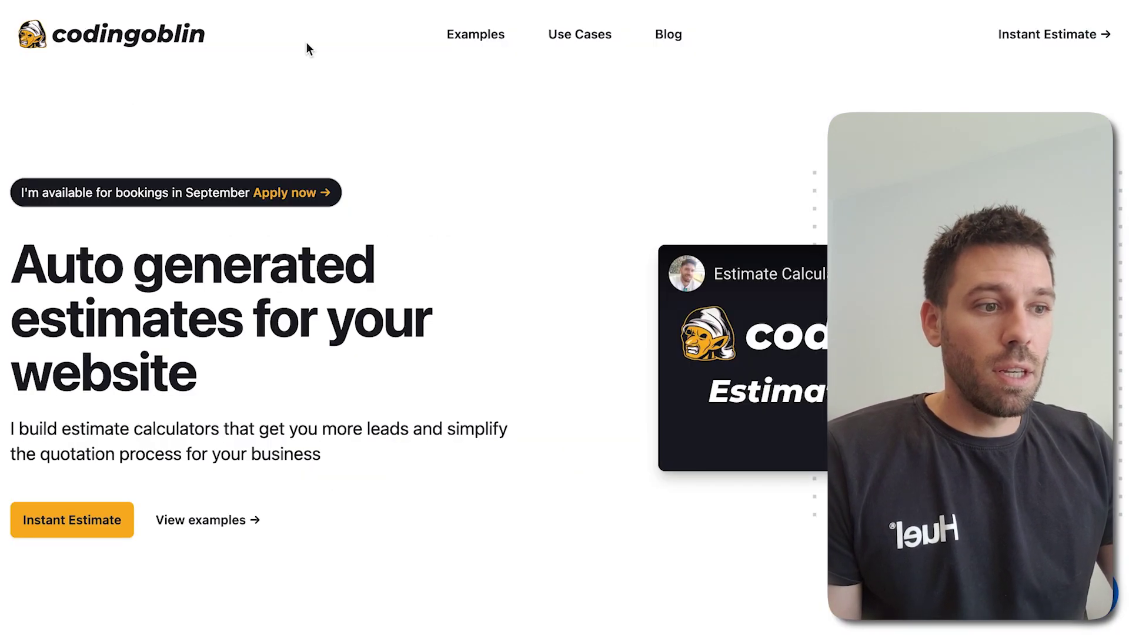
scroll(435, 196, "down", 1)
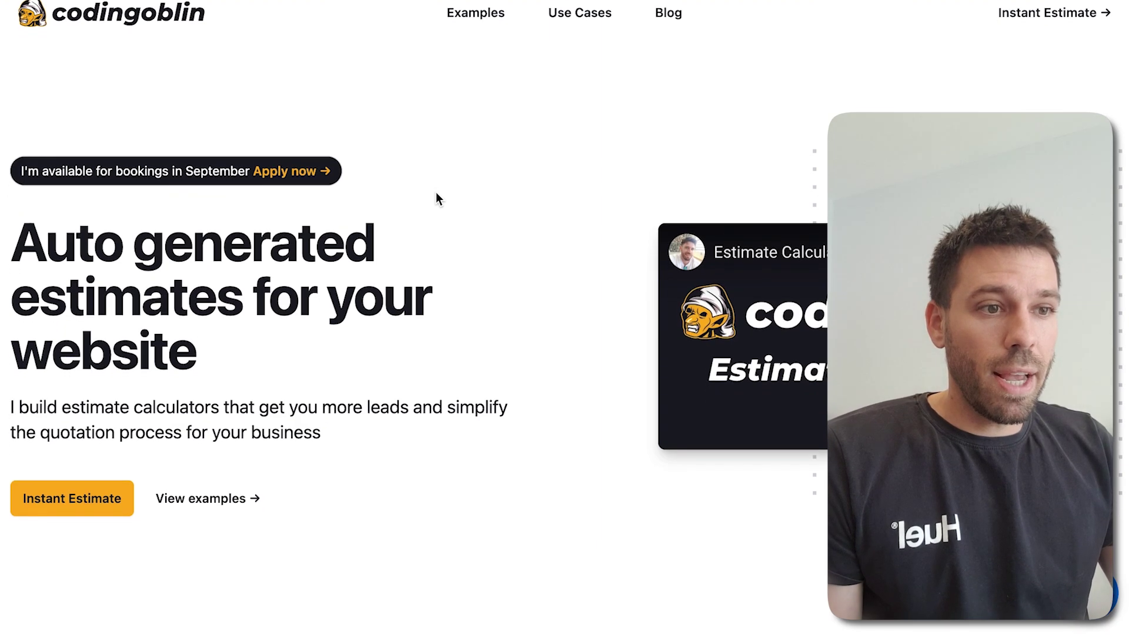
scroll(436, 196, "up", 1)
scroll(436, 196, "down", 10)
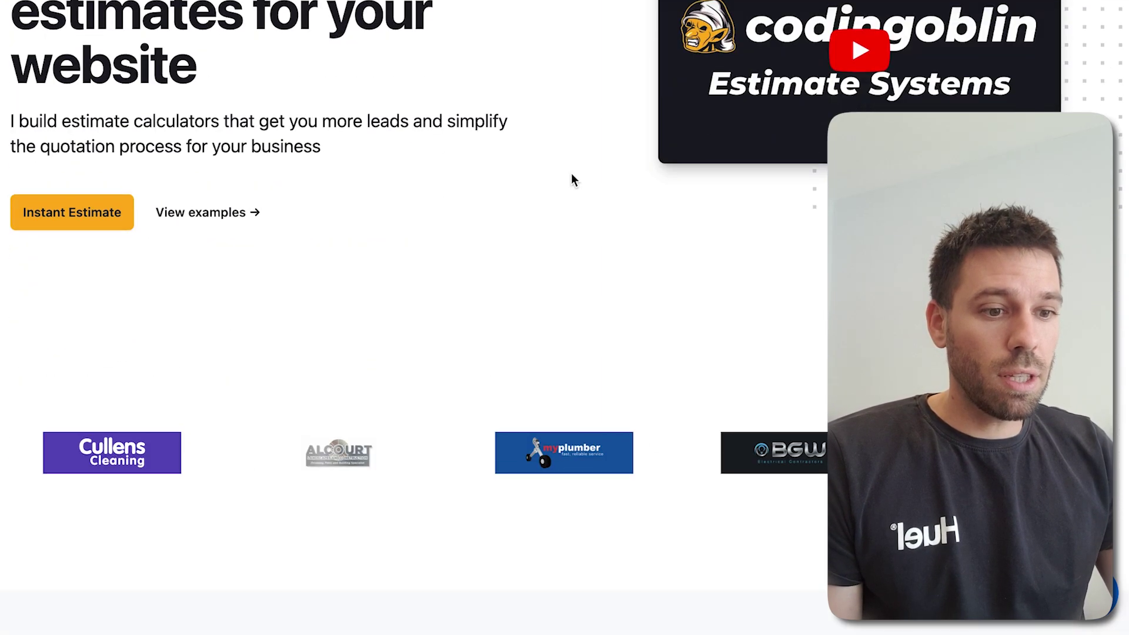
scroll(746, 176, "down", 5)
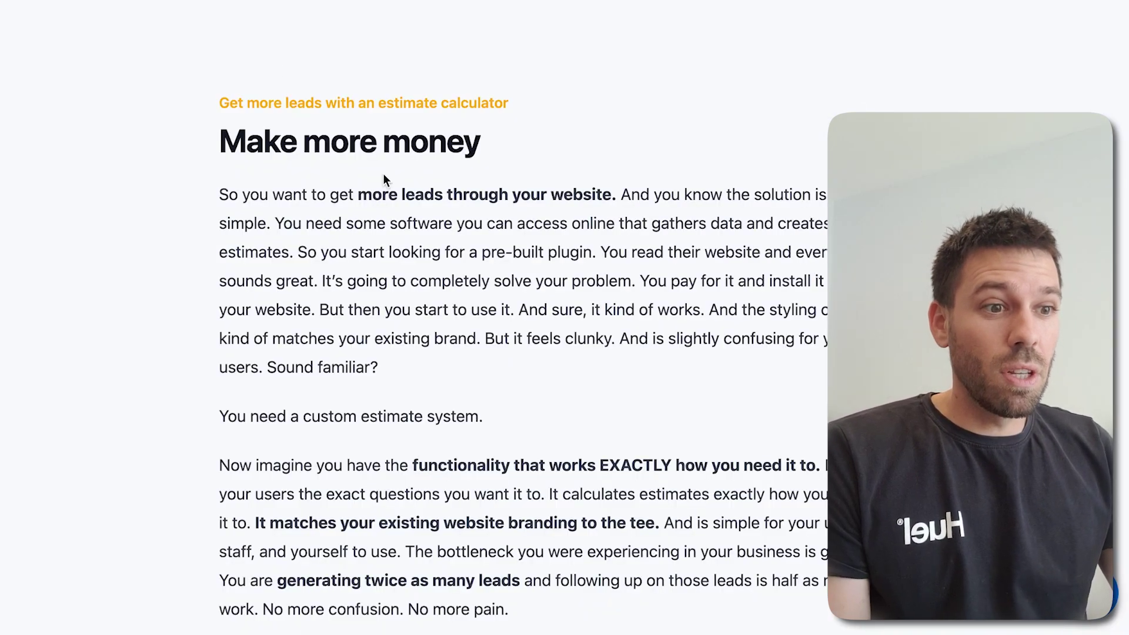
scroll(383, 177, "up", 6)
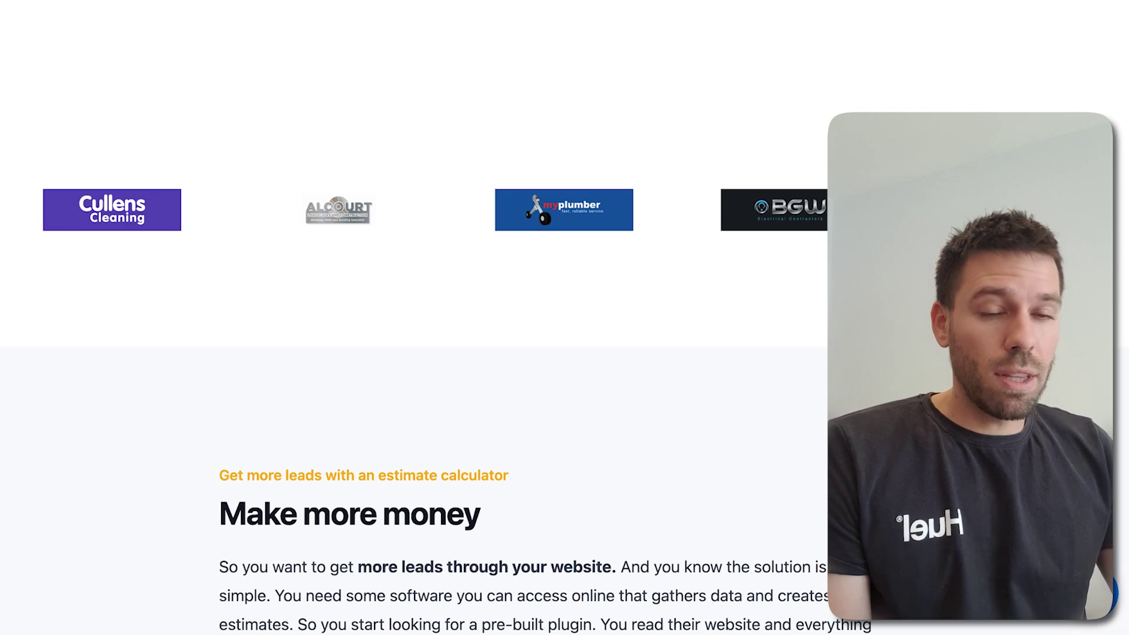
scroll(799, 344, "down", 4)
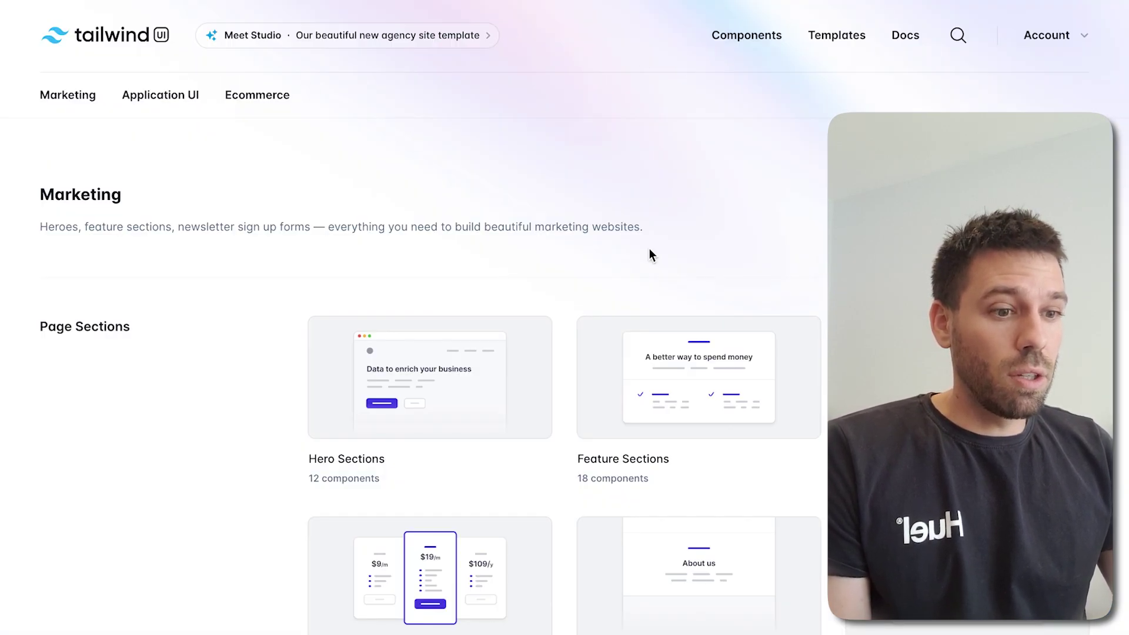
scroll(721, 247, "down", 1)
- Find 'logo' on the page, open Logo Clouds and preview its light and dark rows at a narrower width
key("ctrl+f")
type("lo")
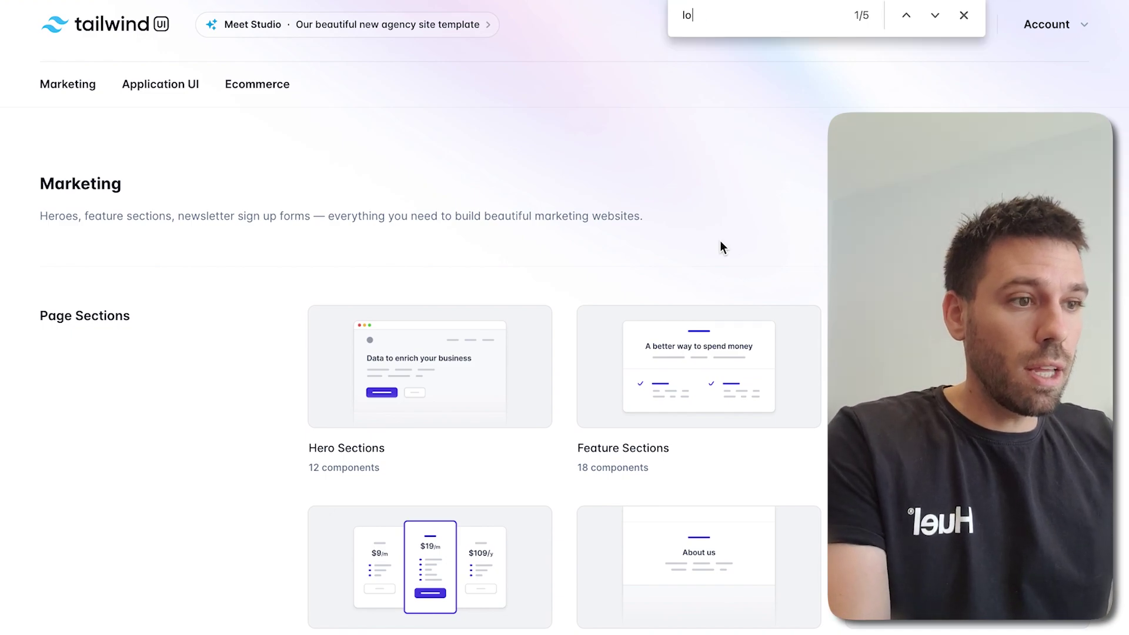
type("go")
left_click(433, 281)
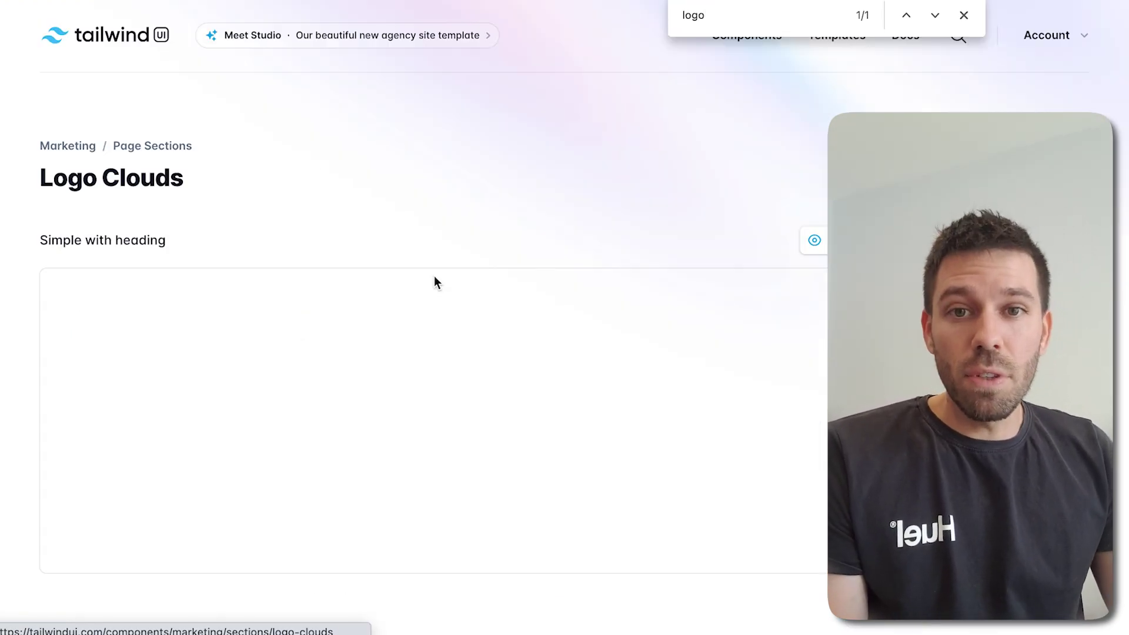
scroll(350, 191, "down", 2)
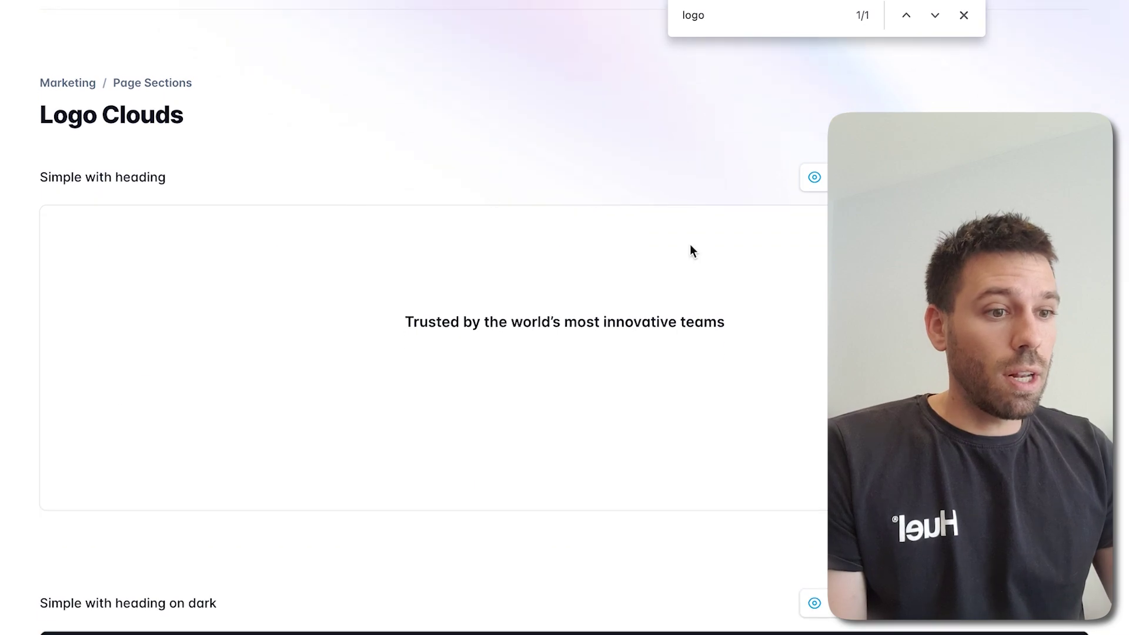
scroll(525, 242, "down", 6)
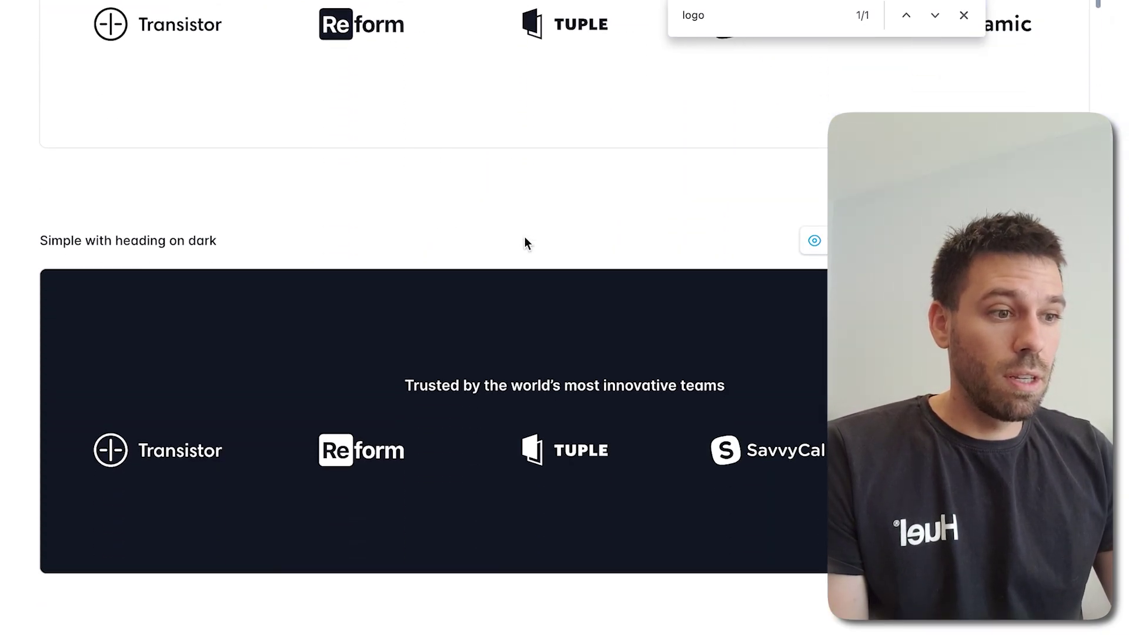
scroll(526, 243, "up", 3)
left_click_drag(1115, 180, 1125, 249)
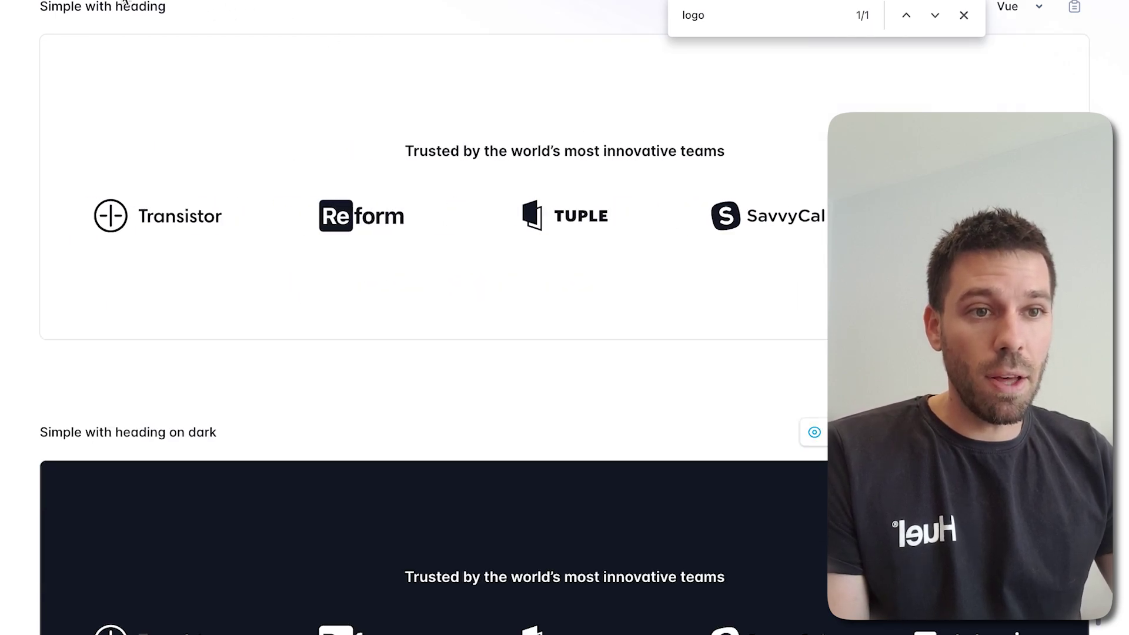
scroll(213, 40, "up", 2)
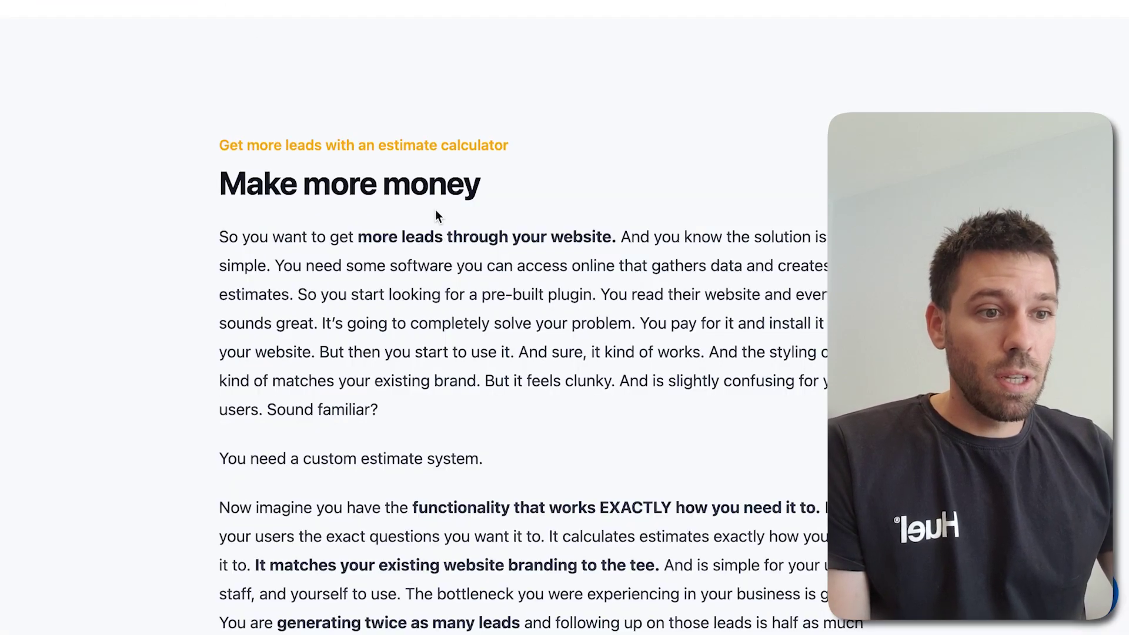
scroll(805, 203, "down", 2)
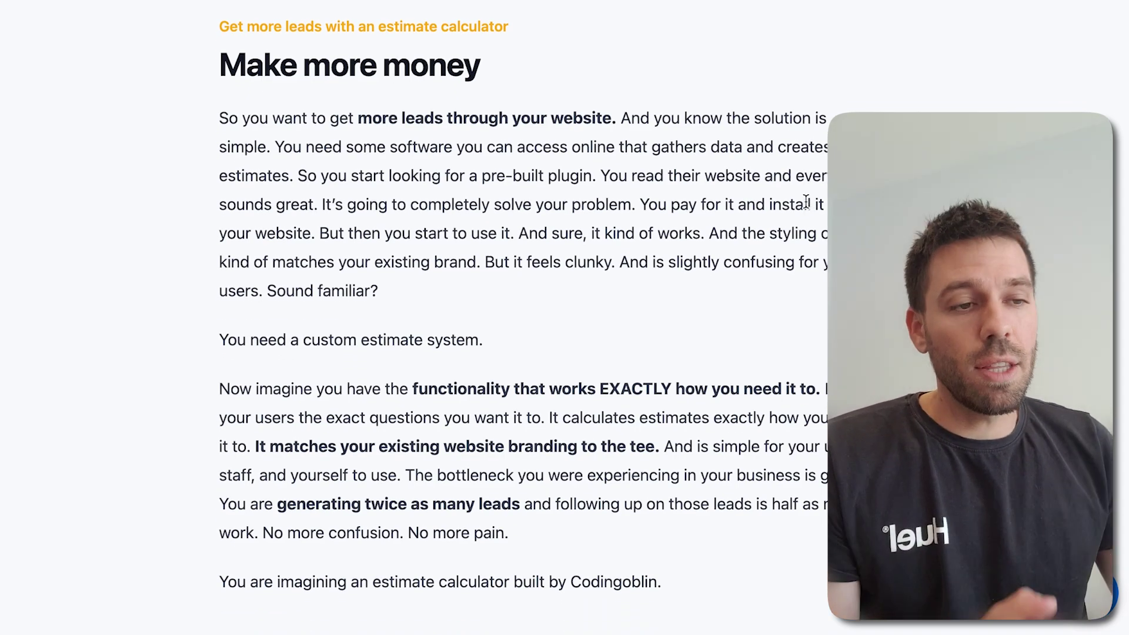
scroll(805, 203, "down", 1)
scroll(806, 203, "down", 3)
scroll(806, 200, "up", 4)
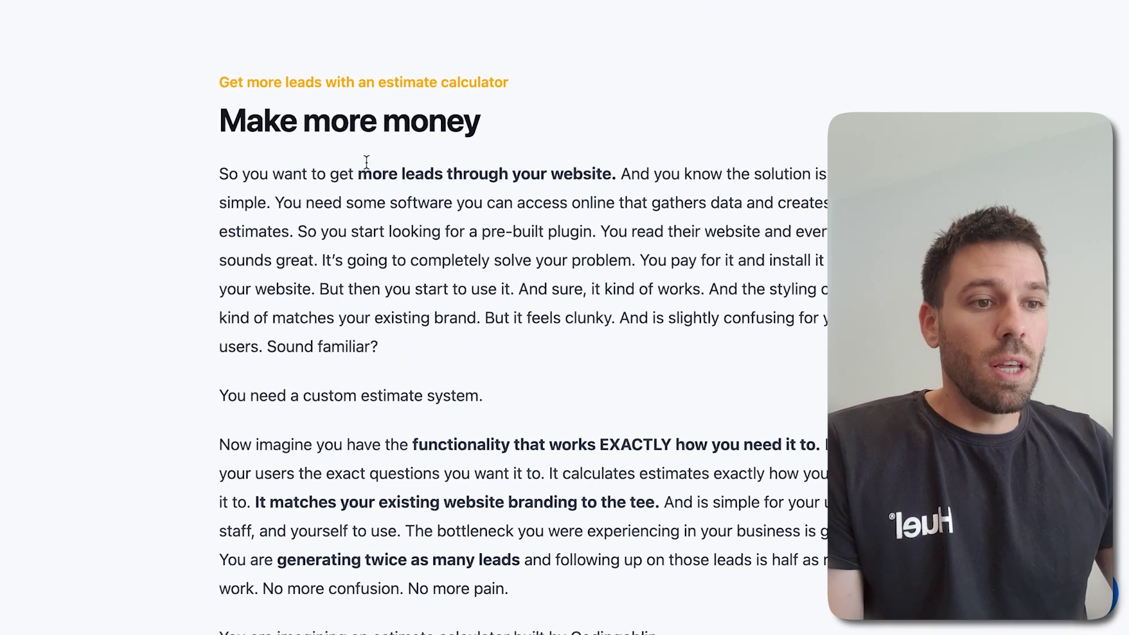
scroll(371, 150, "up", 1)
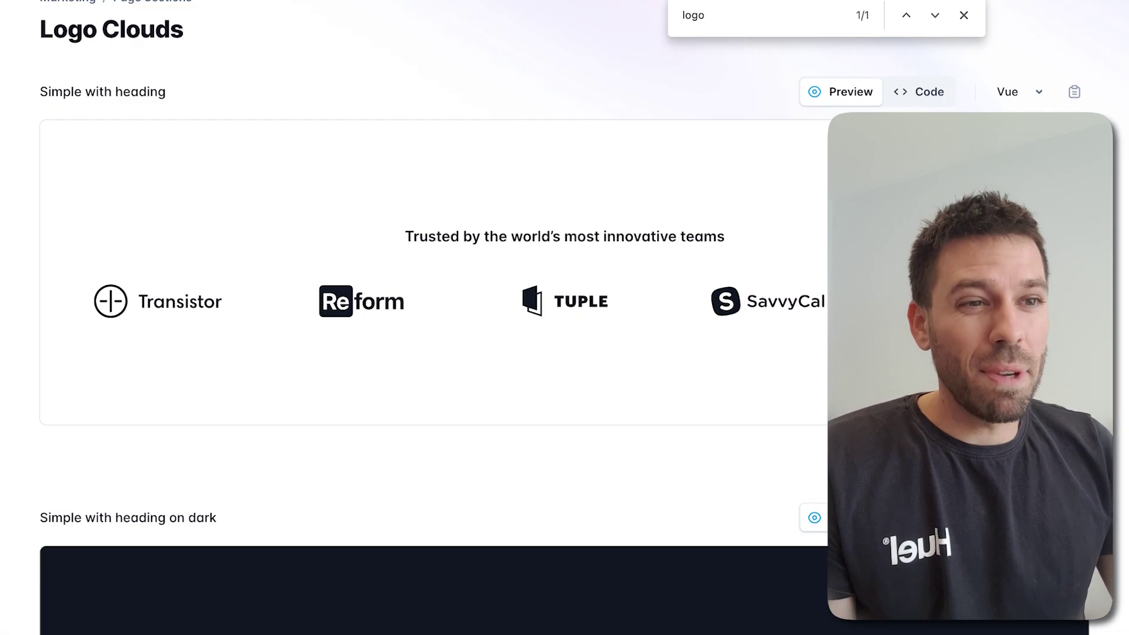
scroll(457, 214, "up", 1)
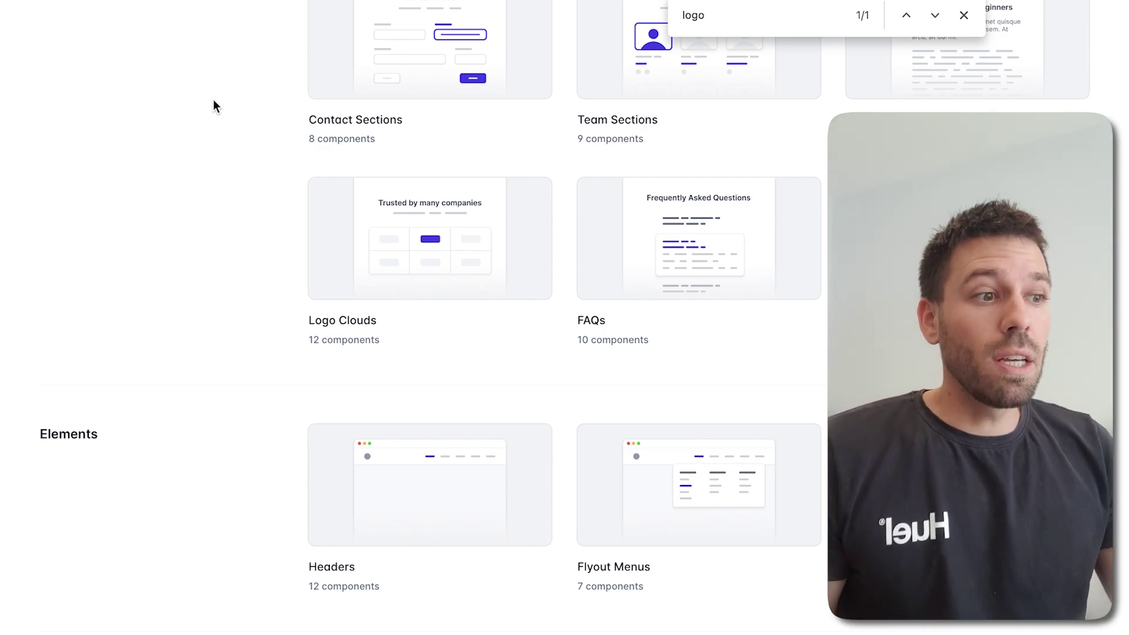
- Open the CTA Sections components in Tailwind UI
scroll(249, 146, "up", 4)
scroll(248, 146, "up", 10)
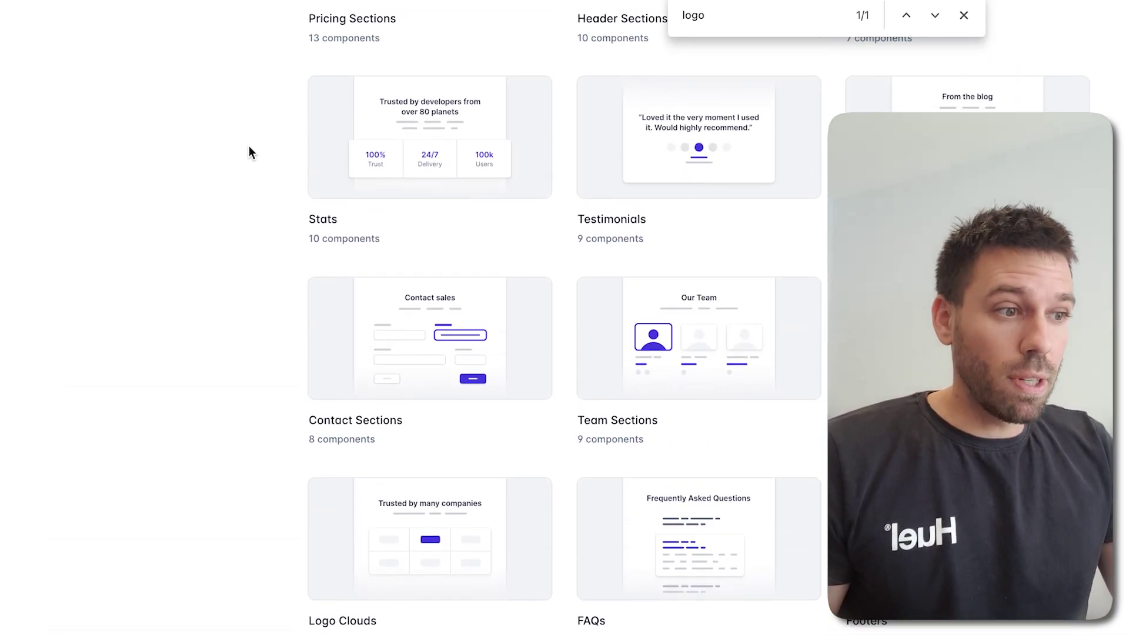
scroll(233, 255, "down", 1)
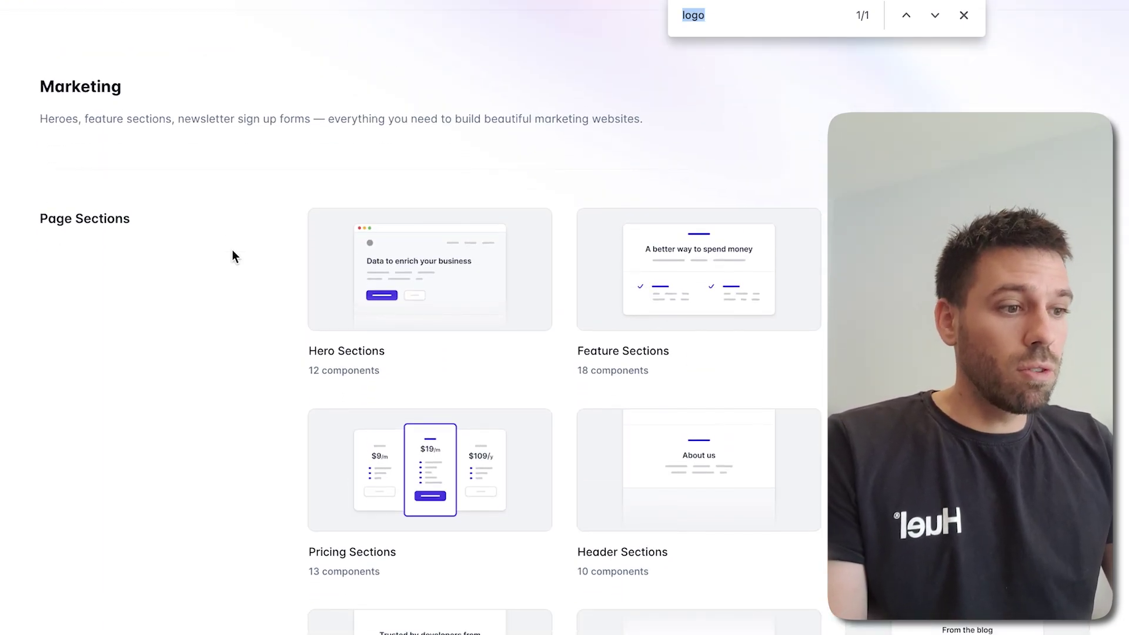
left_click(430, 623)
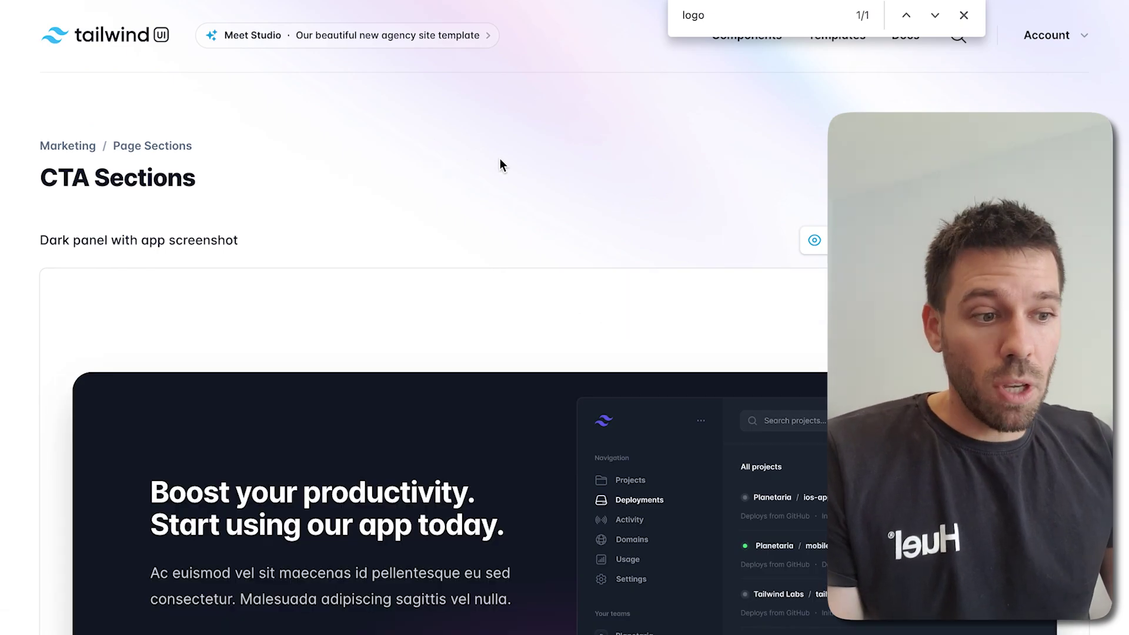
- Scroll past the hero and call-to-action examples down to the 'Our people' photo tiles
scroll(500, 159, "down", 4)
scroll(500, 157, "down", 14)
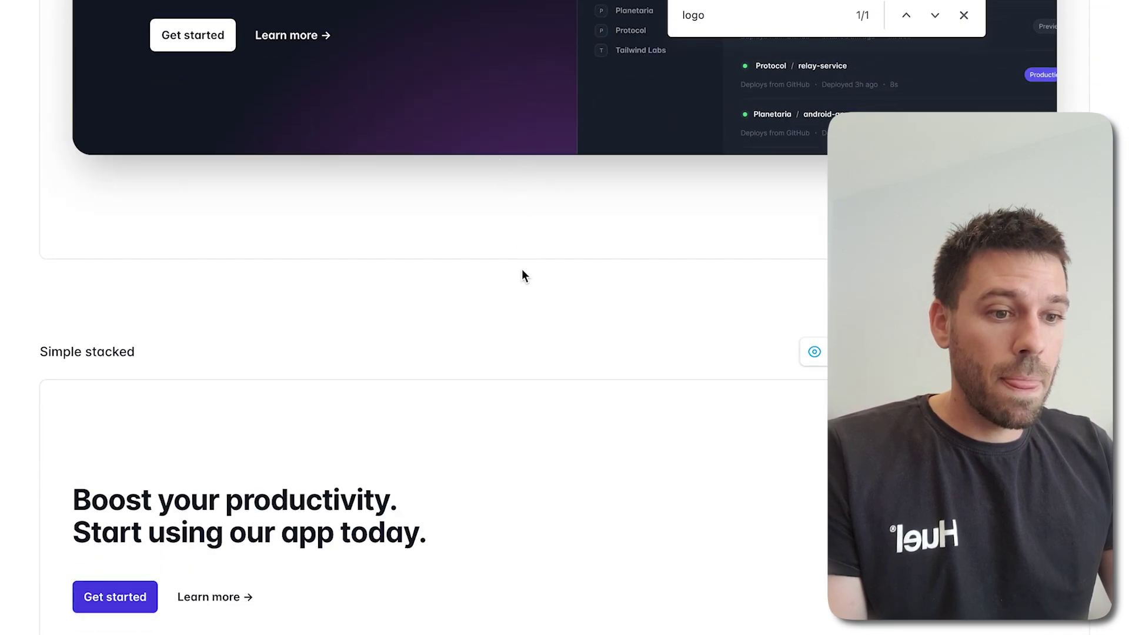
scroll(523, 273, "down", 15)
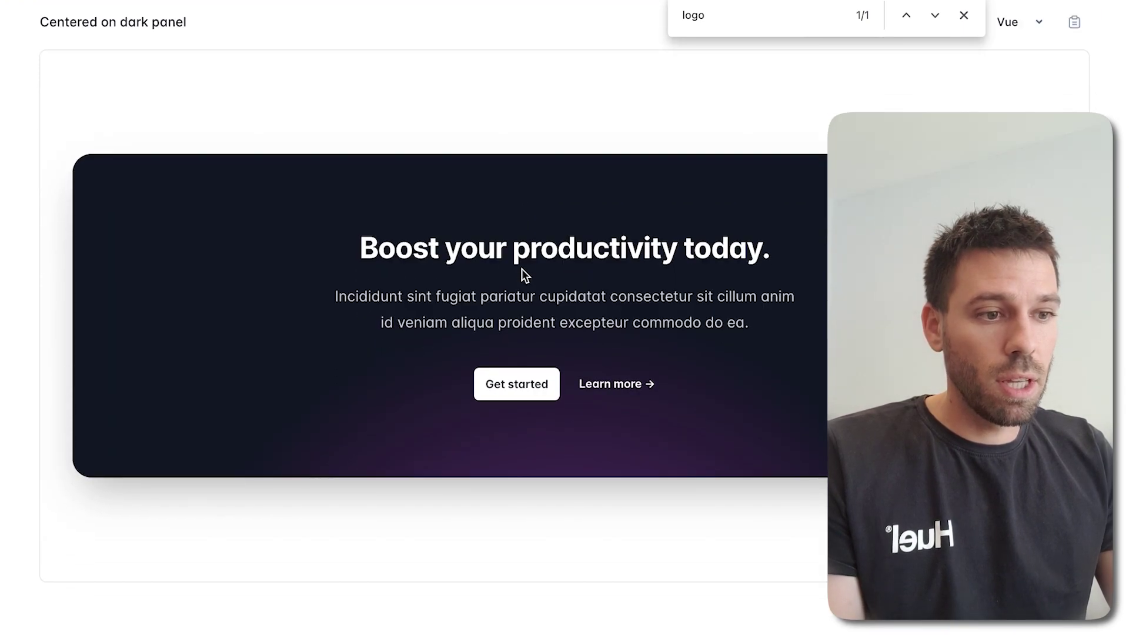
scroll(523, 272, "down", 2)
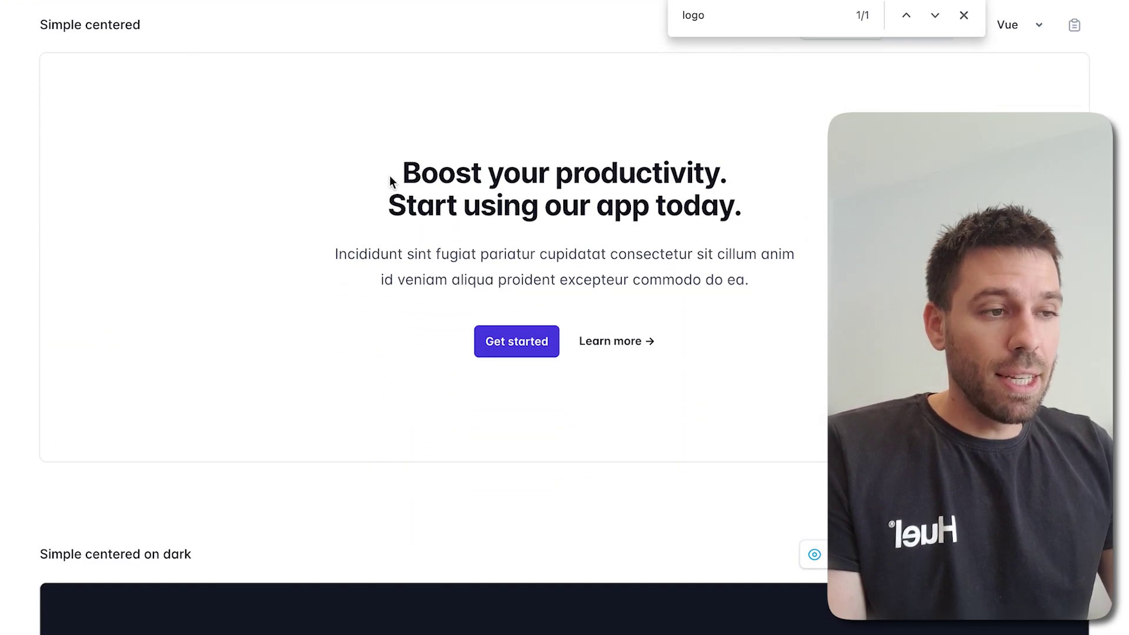
scroll(544, 300, "up", 1)
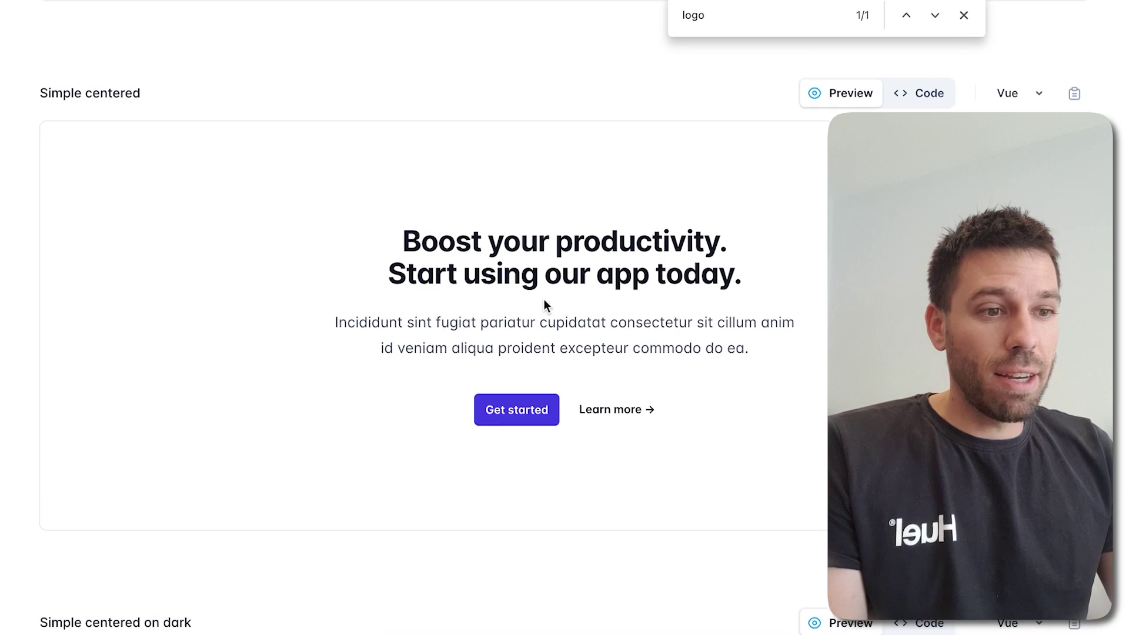
scroll(503, 219, "down", 11)
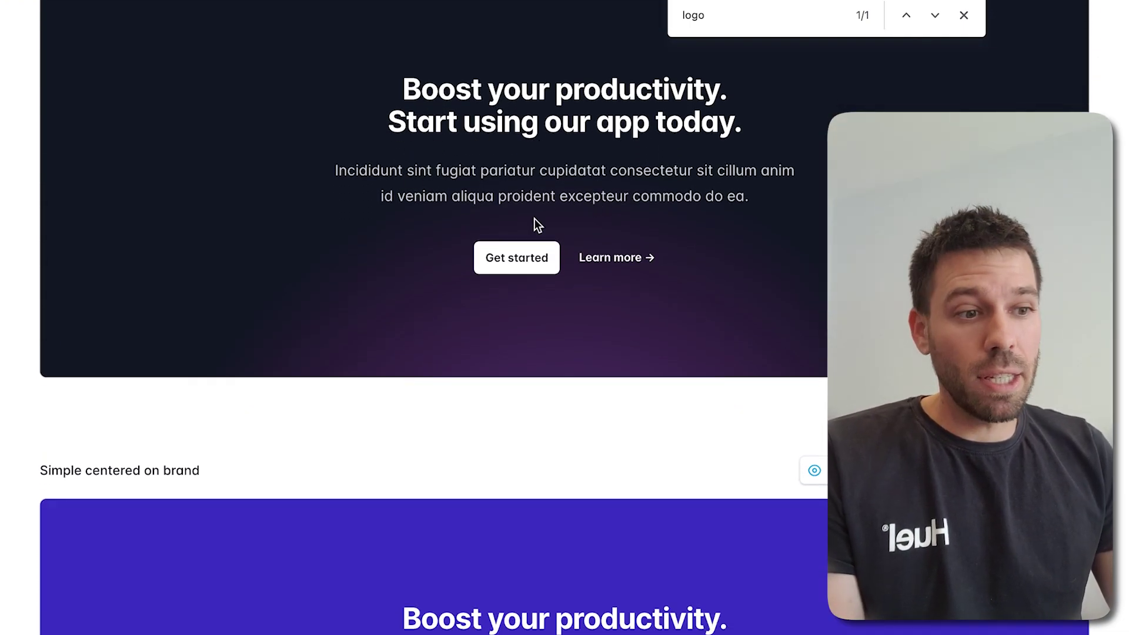
scroll(534, 217, "down", 6)
scroll(534, 218, "down", 14)
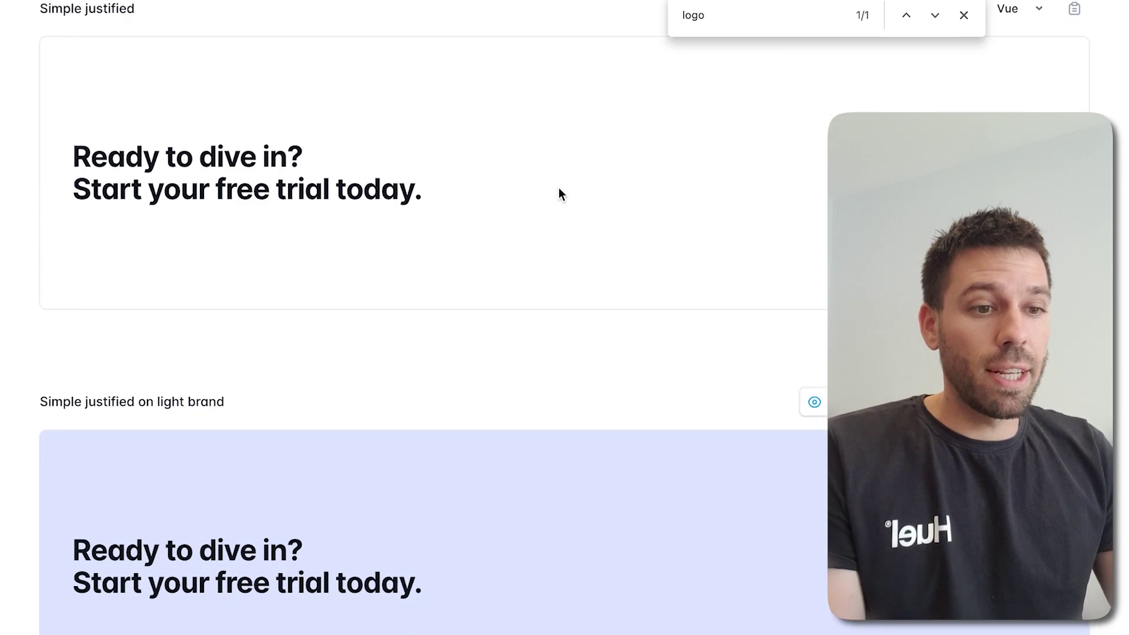
scroll(688, 136, "down", 15)
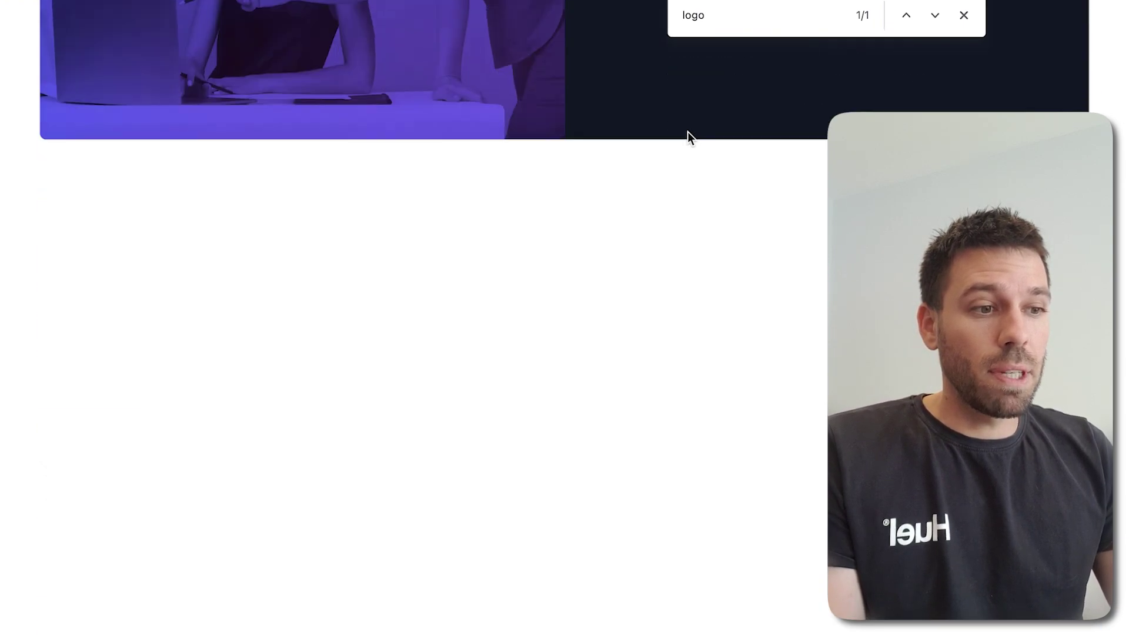
scroll(688, 136, "down", 5)
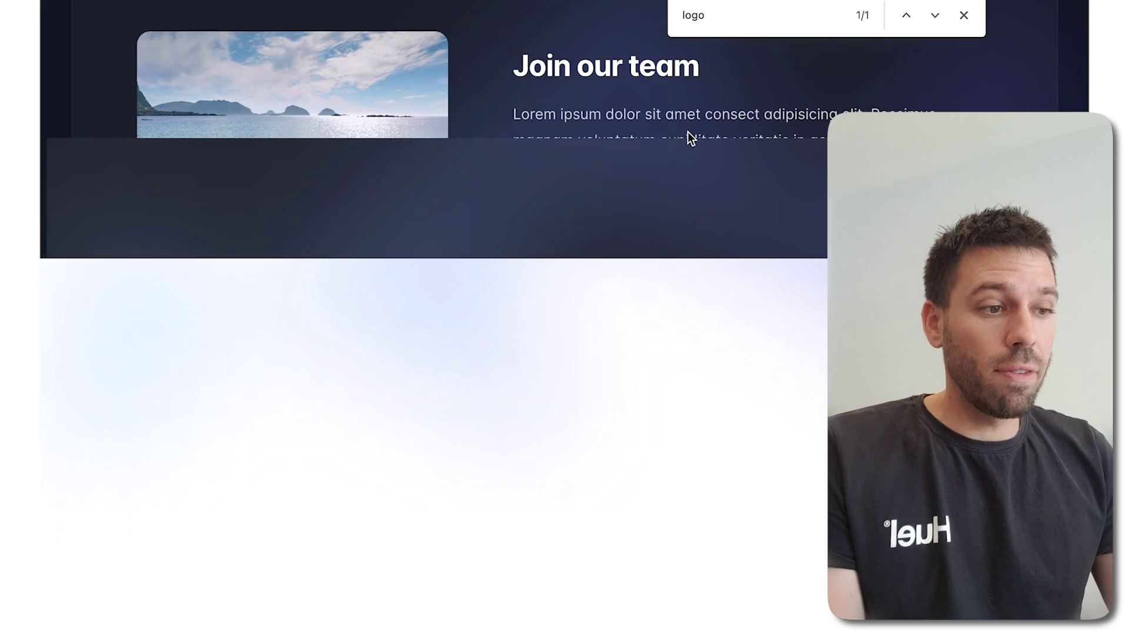
scroll(687, 132, "down", 7)
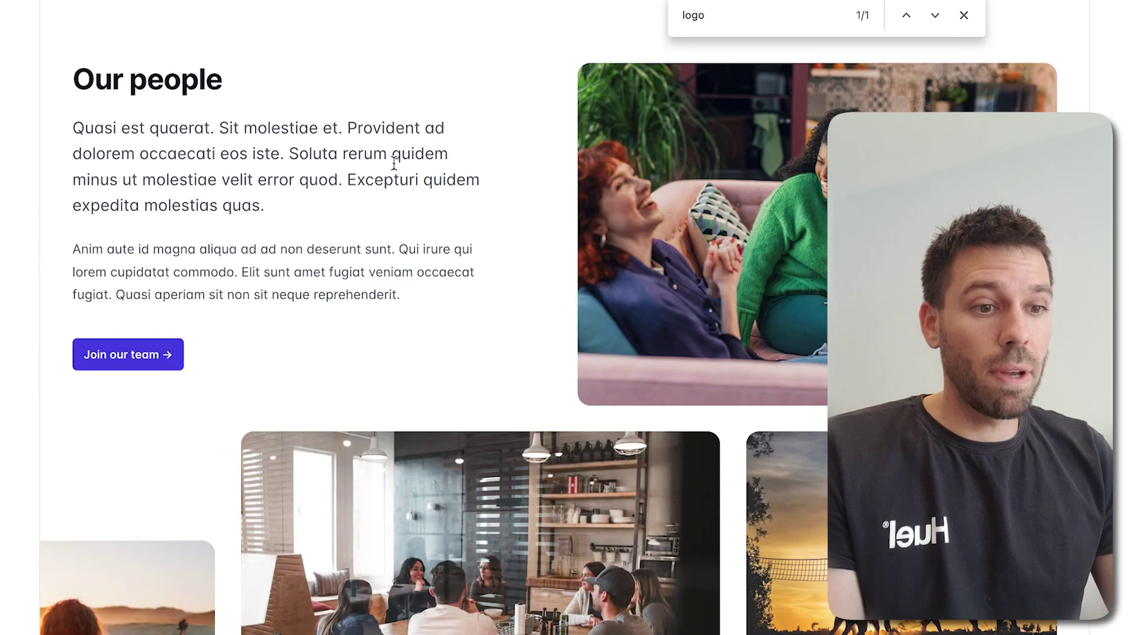
scroll(651, 194, "down", 2)
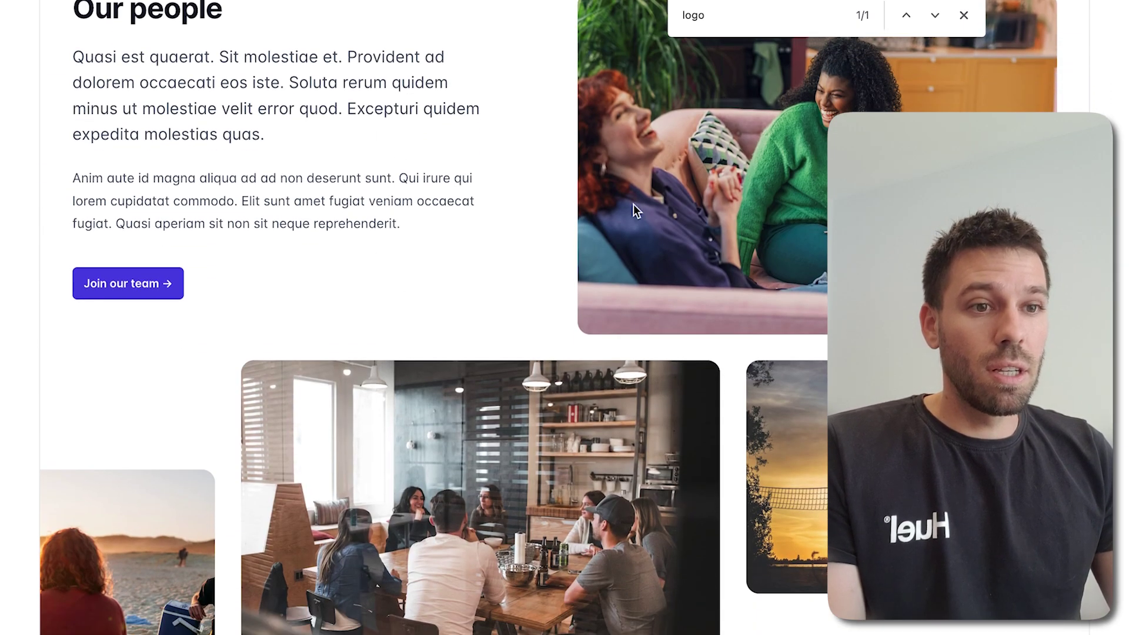
scroll(633, 205, "up", 2)
scroll(564, 318, "down", 4)
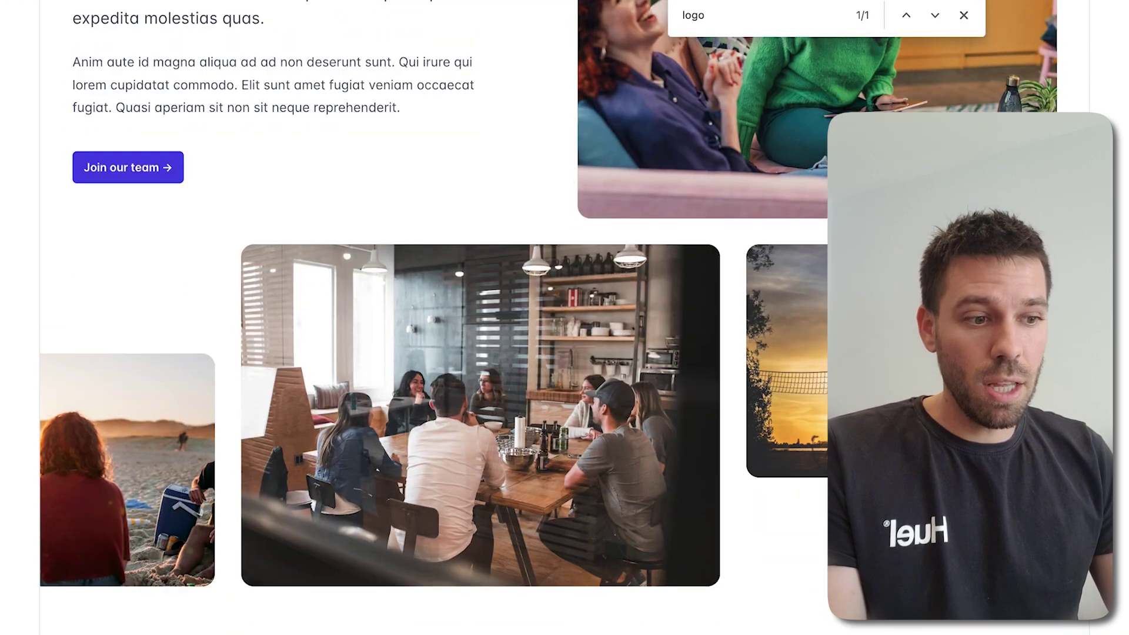
scroll(161, 19, "up", 4)
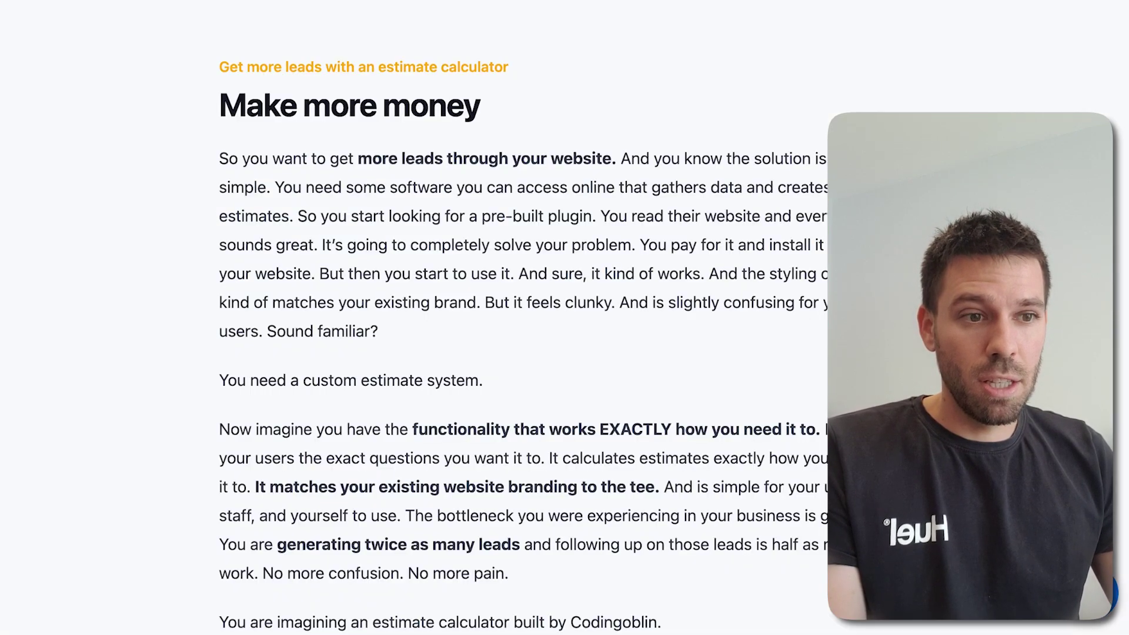
- Scroll codingoblin.com to the 'Stop wasting time dealing with out of area enquiries' Service Area WIZARD section
scroll(436, 192, "down", 15)
scroll(437, 191, "down", 15)
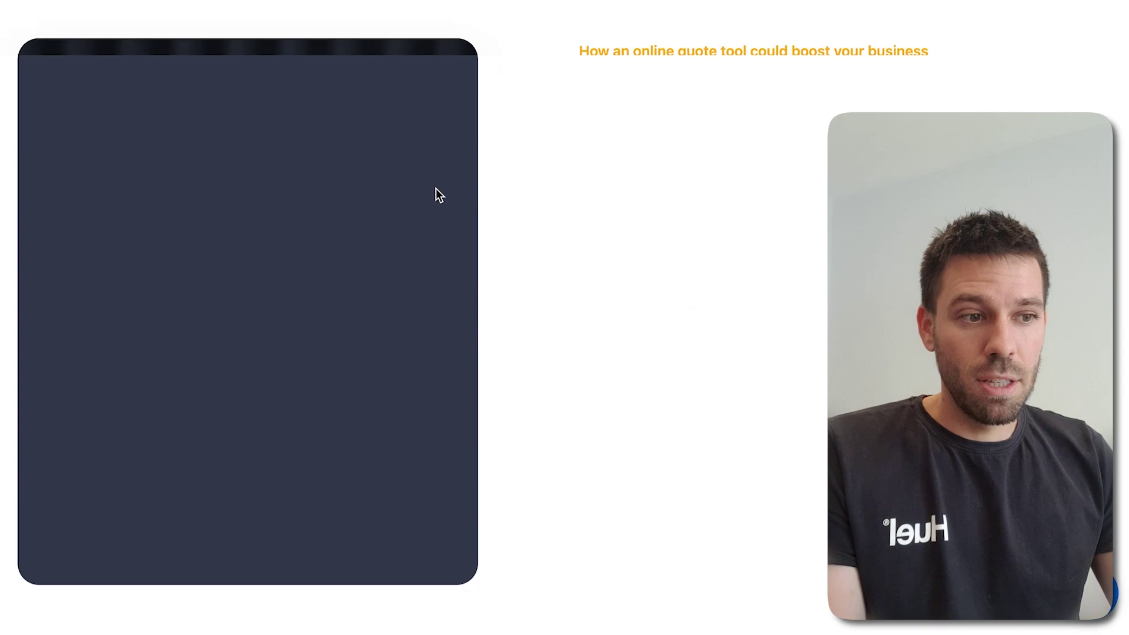
scroll(548, 178, "down", 6)
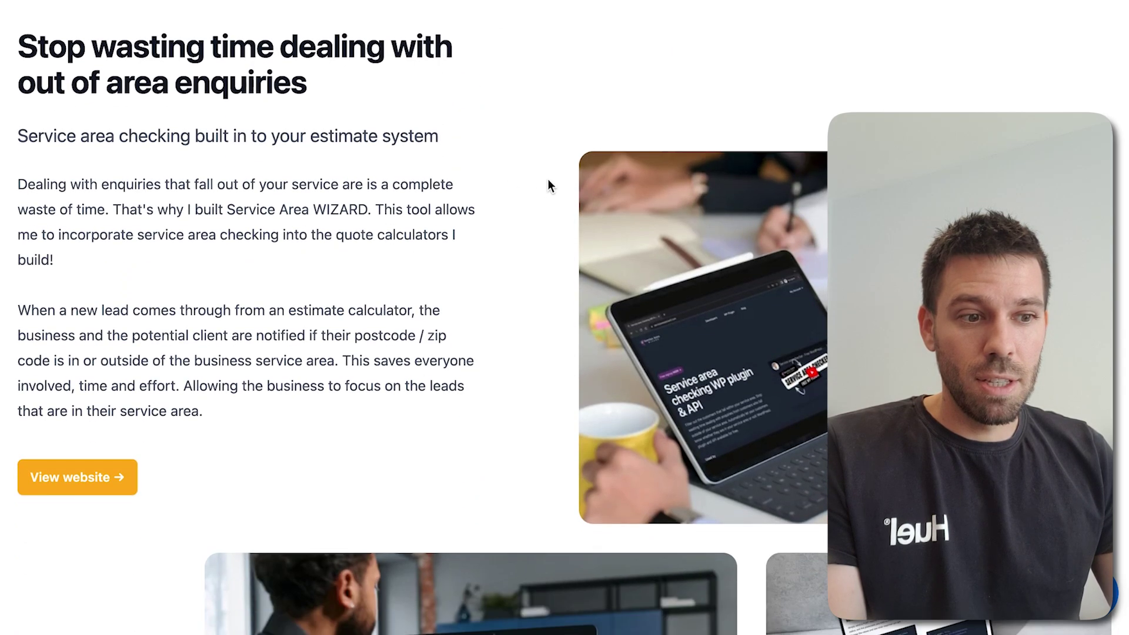
scroll(548, 180, "down", 3)
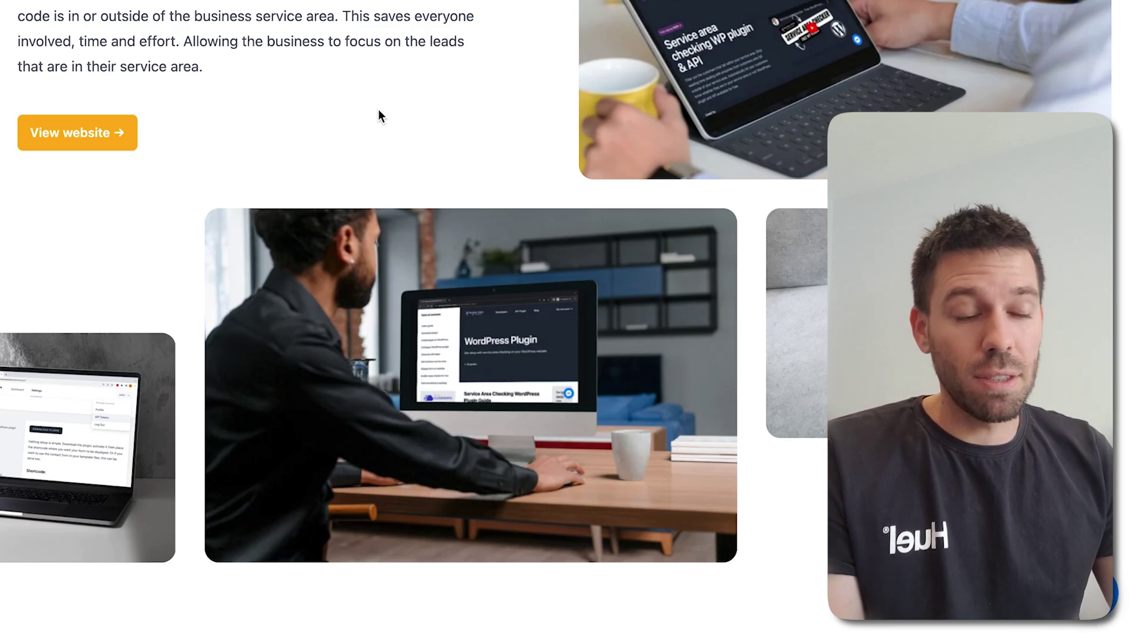
scroll(379, 112, "up", 6)
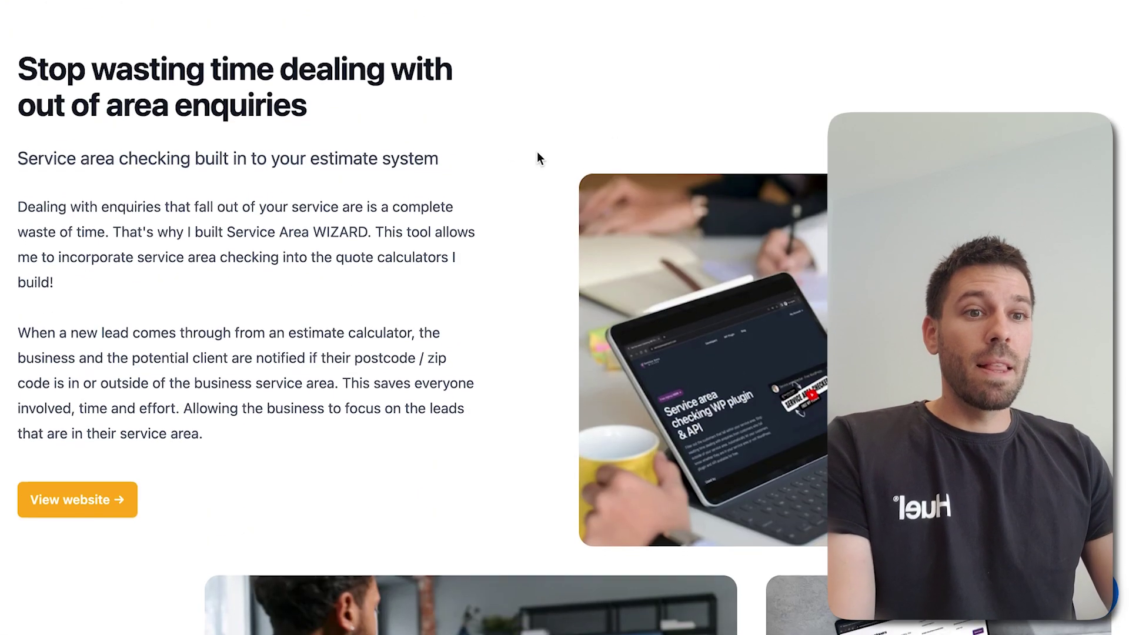
scroll(537, 153, "down", 1)
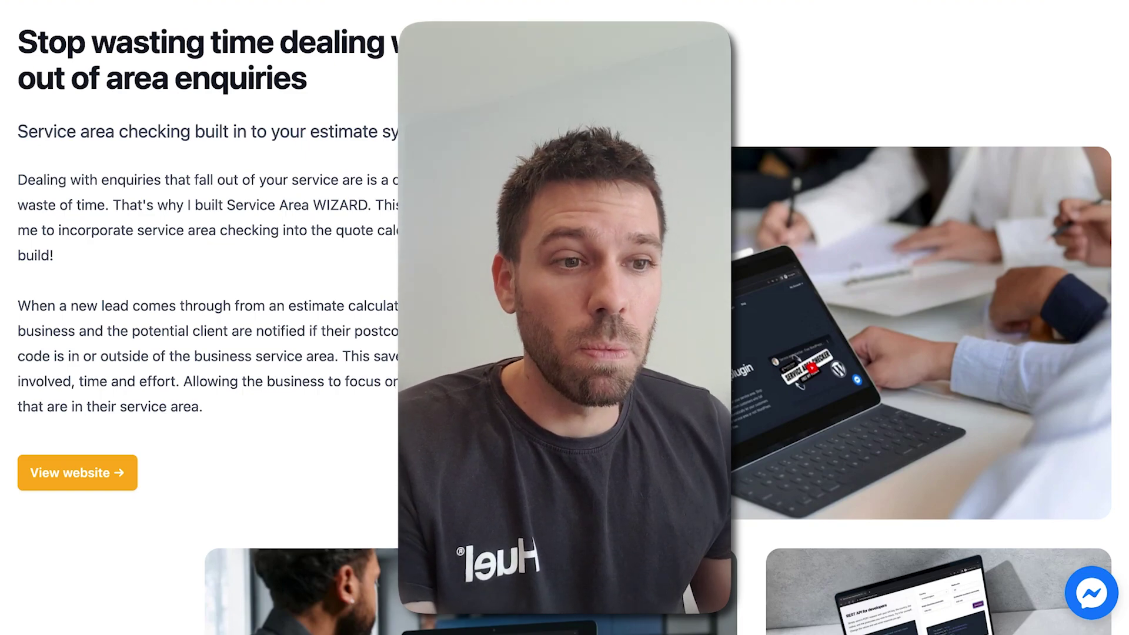
- Scroll further down to the dark testimonial card showing the goblin codingoblin logo
scroll(311, 161, "down", 1)
scroll(312, 162, "up", 1)
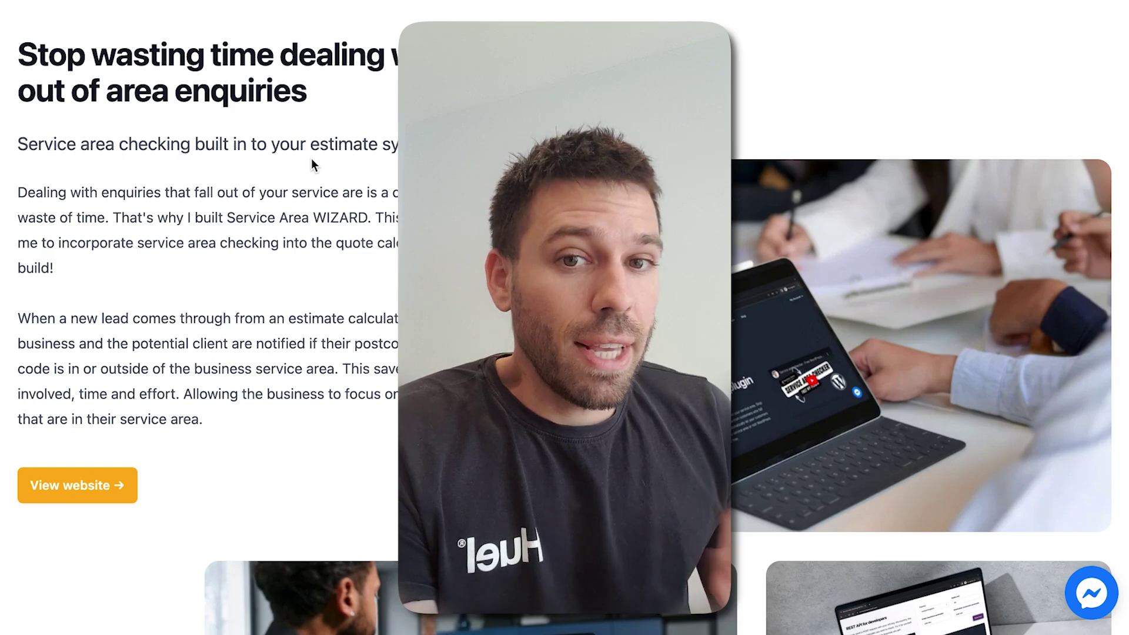
scroll(565, 318, "down", 10)
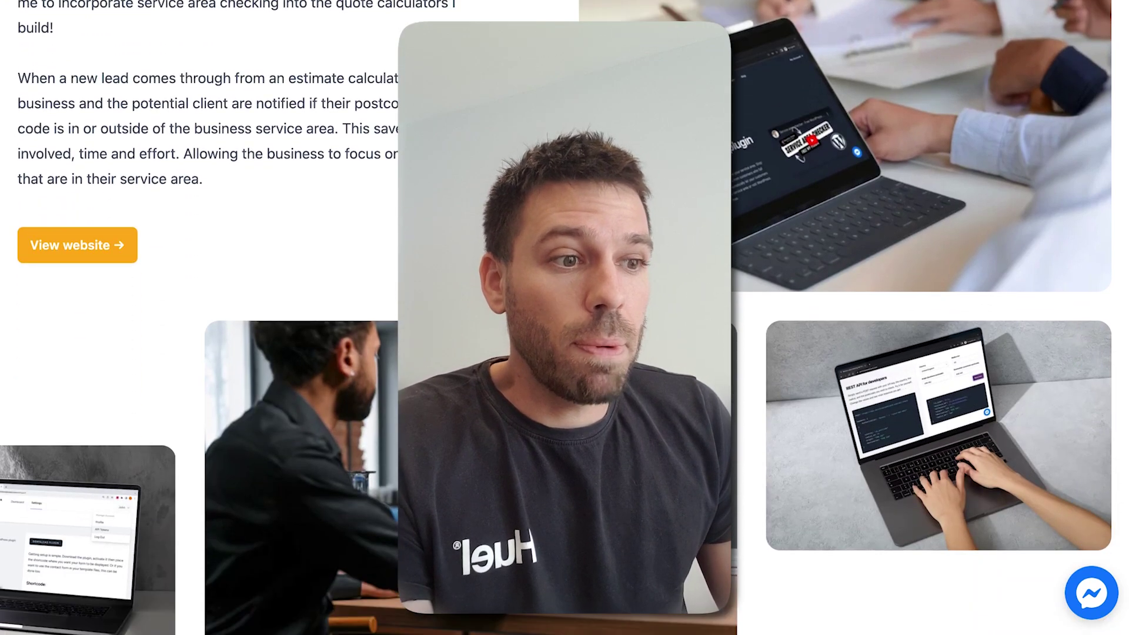
scroll(564, 318, "down", 9)
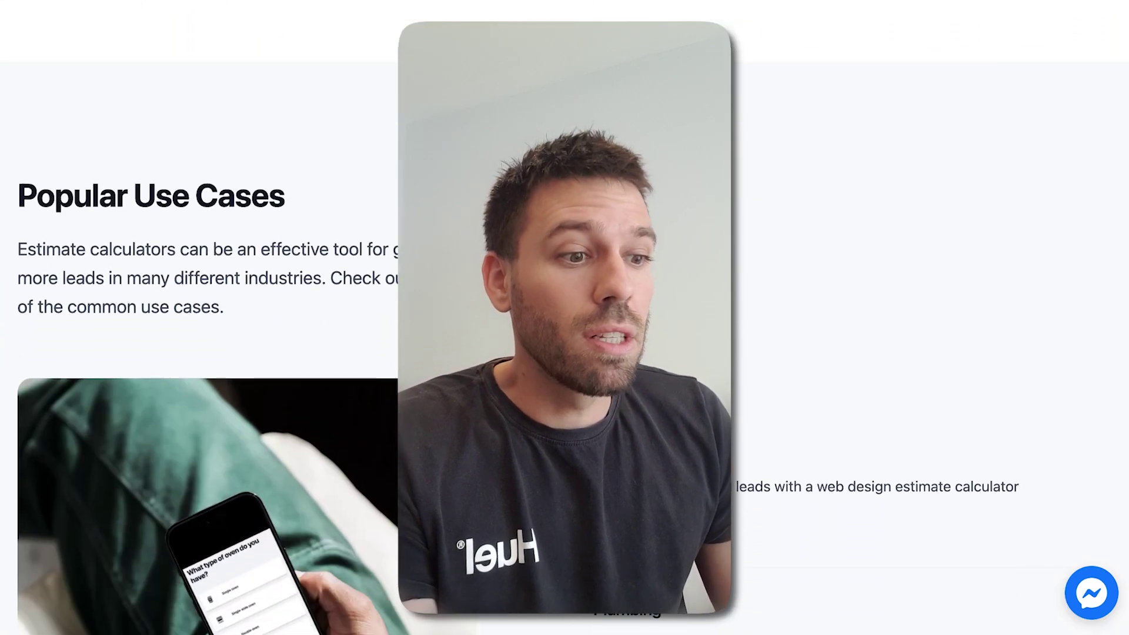
scroll(565, 318, "down", 13)
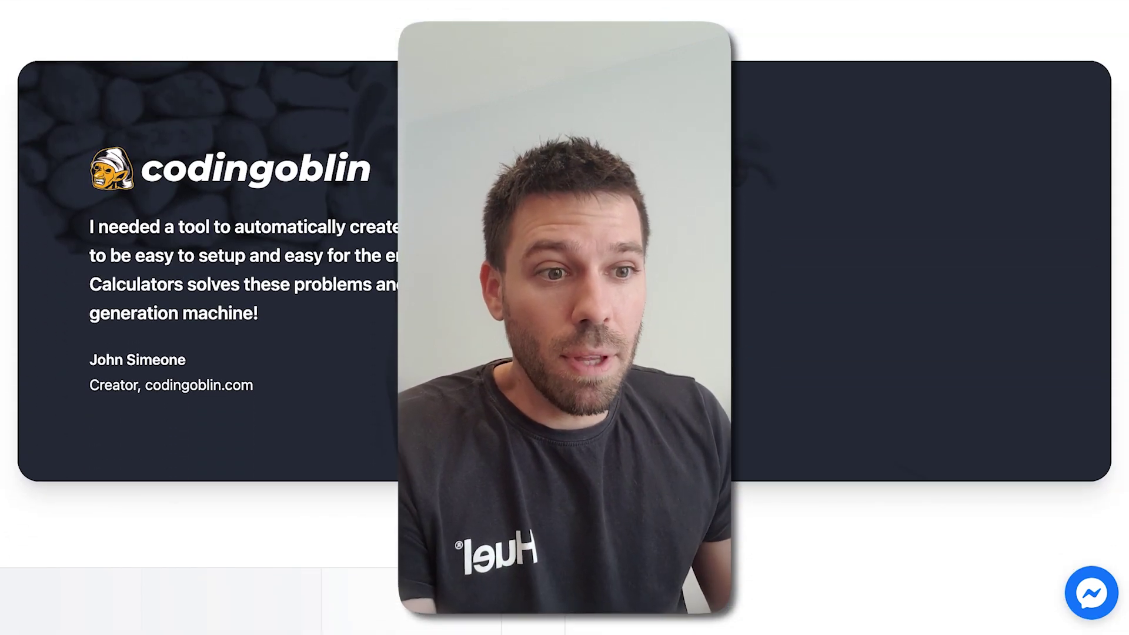
scroll(564, 318, "down", 2)
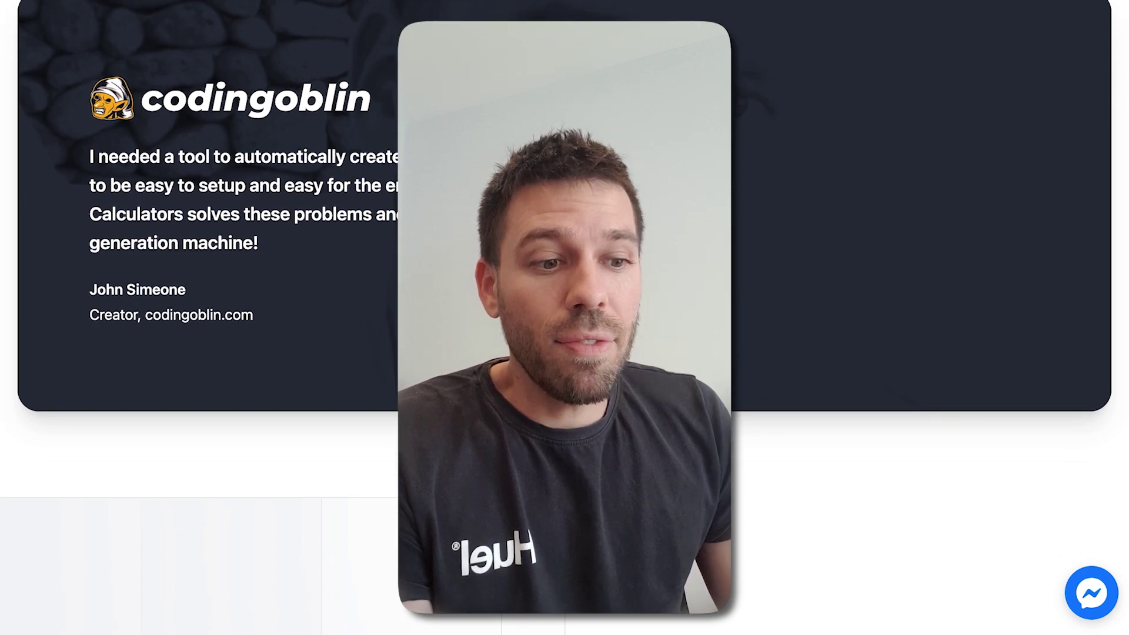